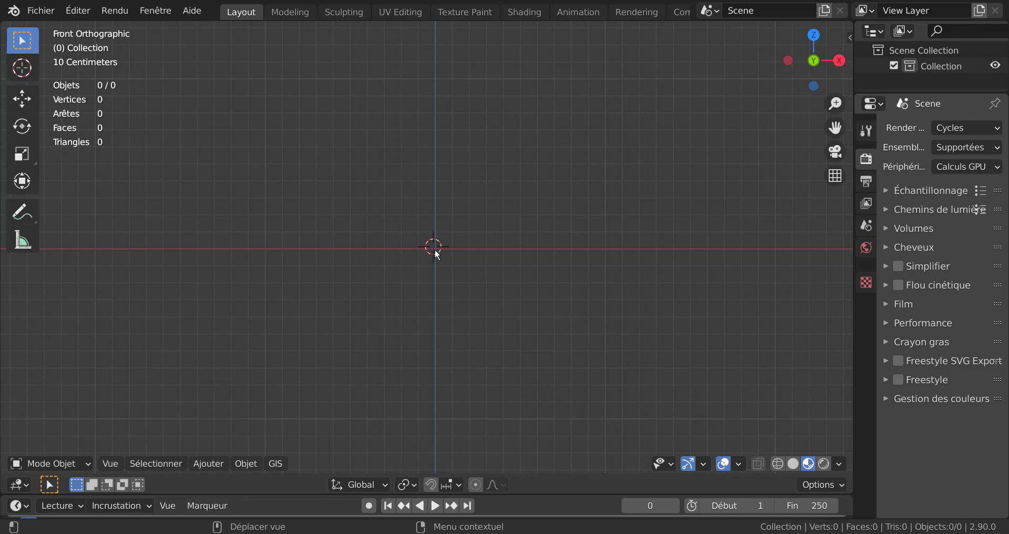
# Step: Create a new world and assign an environment texture (Texture d'environnement) to its background color
pyautogui.hotkey('shift', 'c')
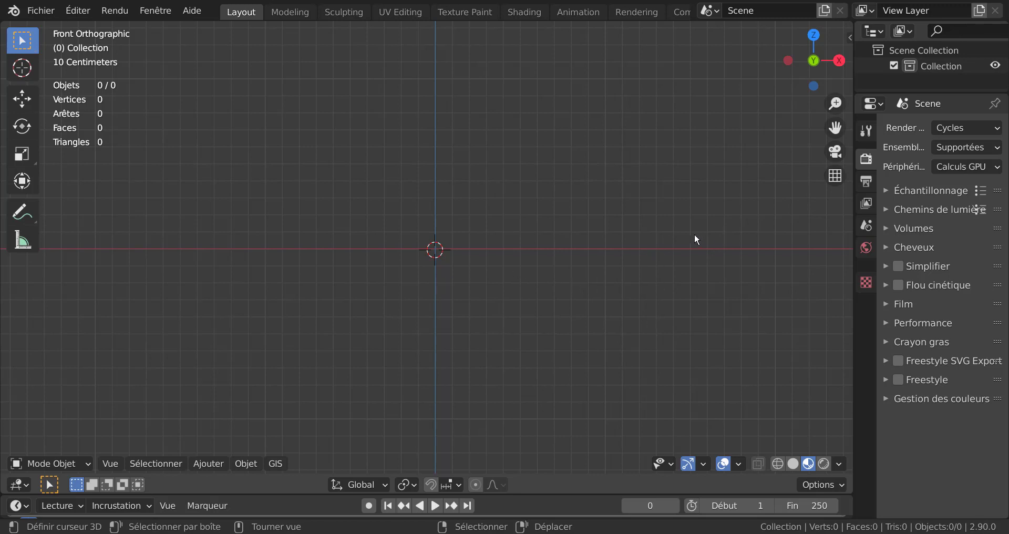
pyautogui.click(866, 251)
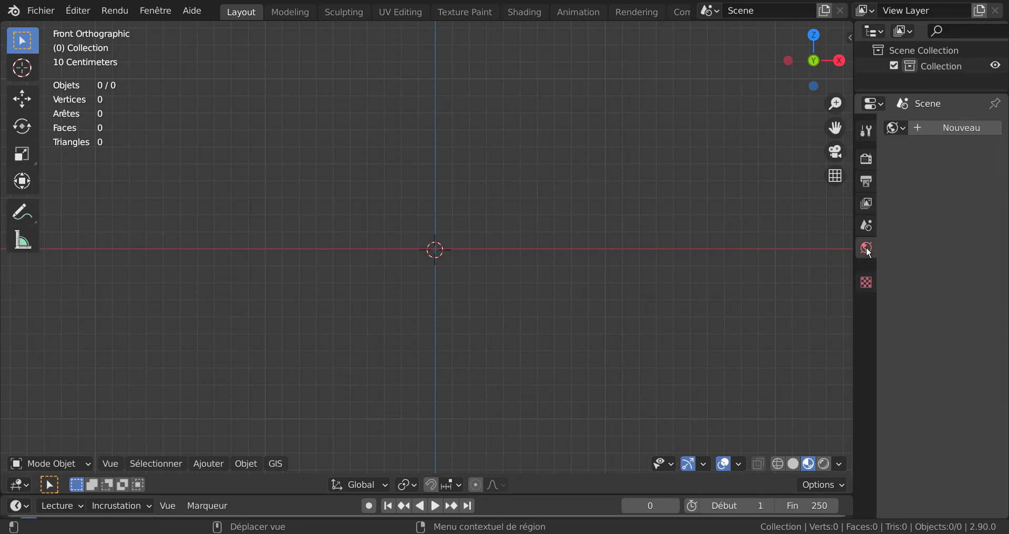
pyautogui.click(964, 126)
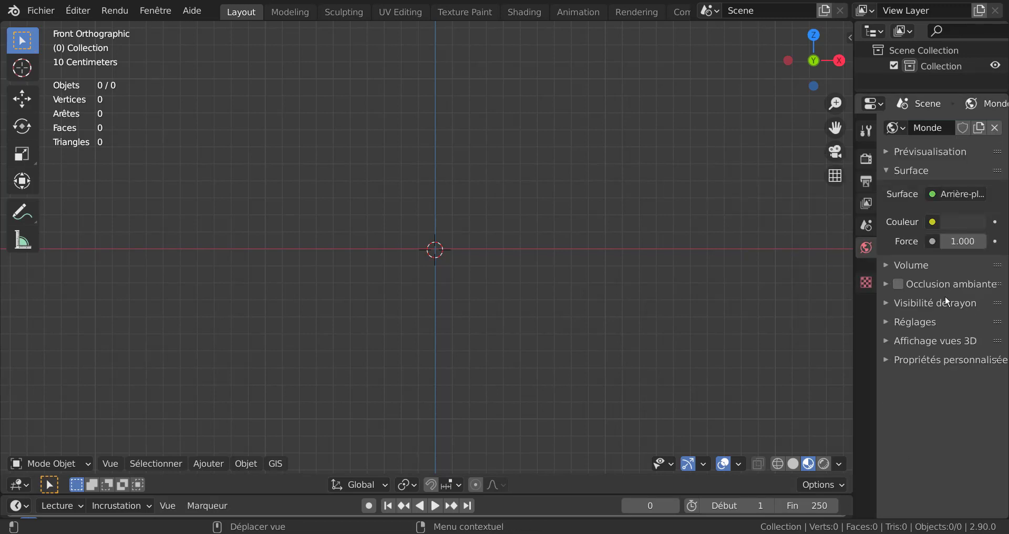
pyautogui.moveTo(854, 271); pyautogui.dragTo(483, 319)
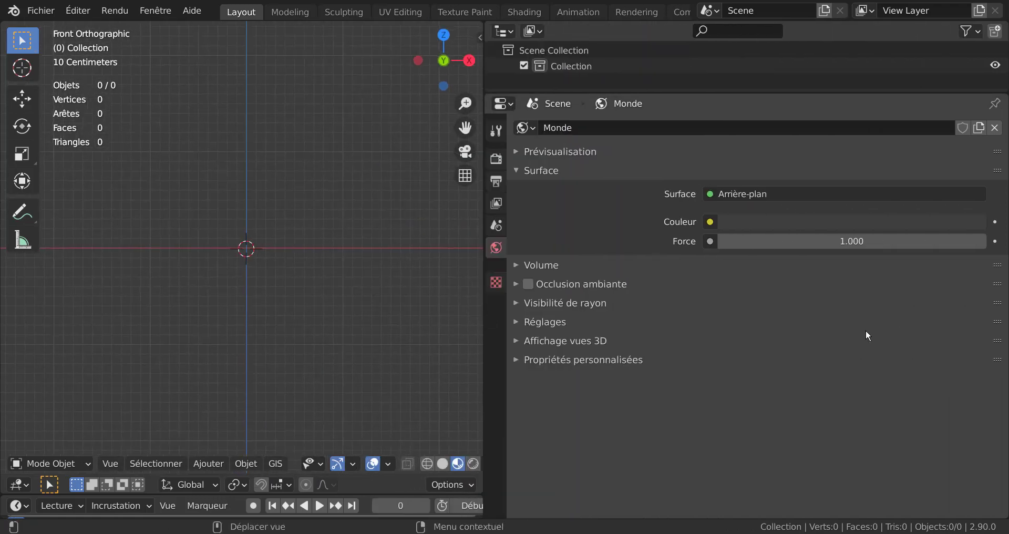
pyautogui.click(710, 222)
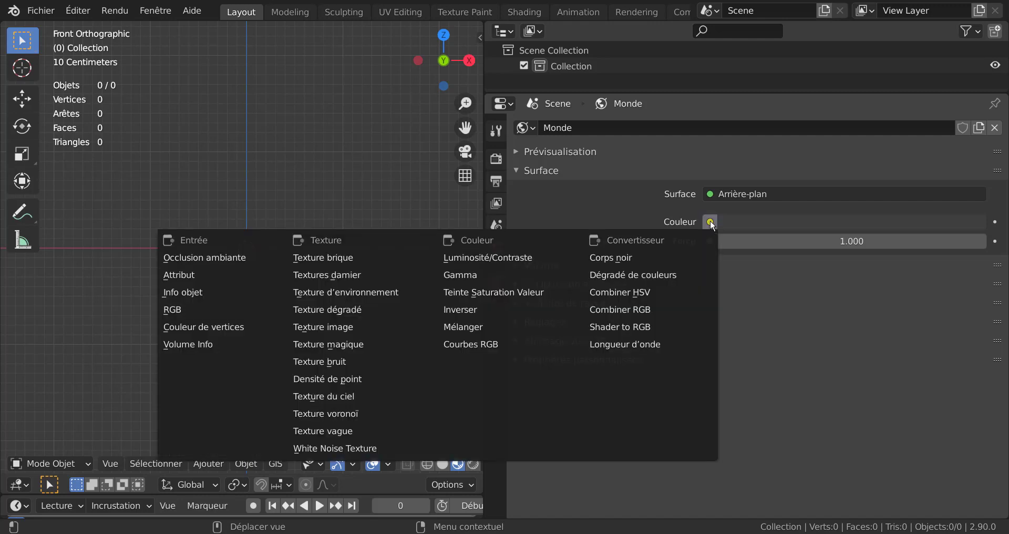
pyautogui.click(337, 292)
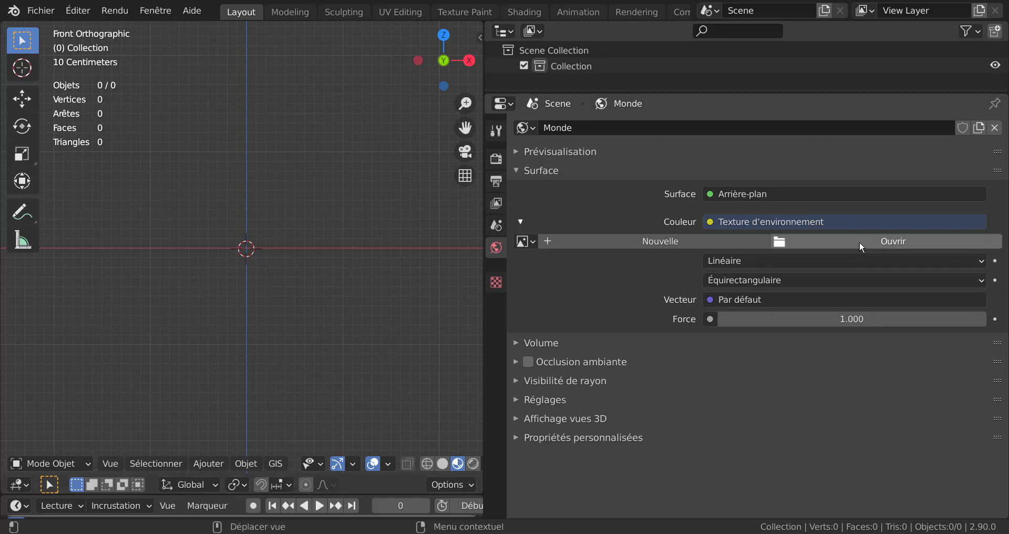
# Step: Load forest.exr from the Forest hdr favorite folder as the world's environment image
pyautogui.click(902, 241)
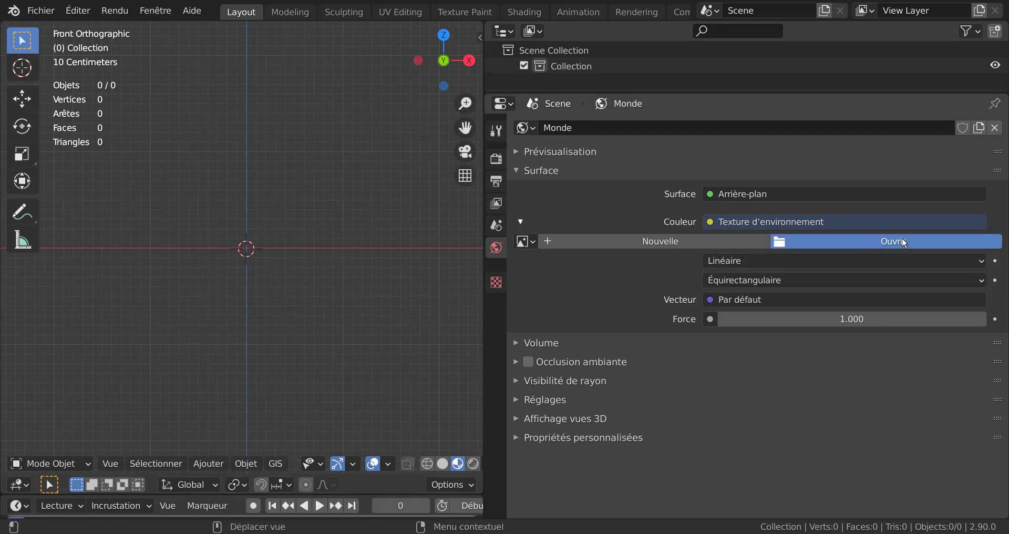
pyautogui.scroll(-5, 181, 467)
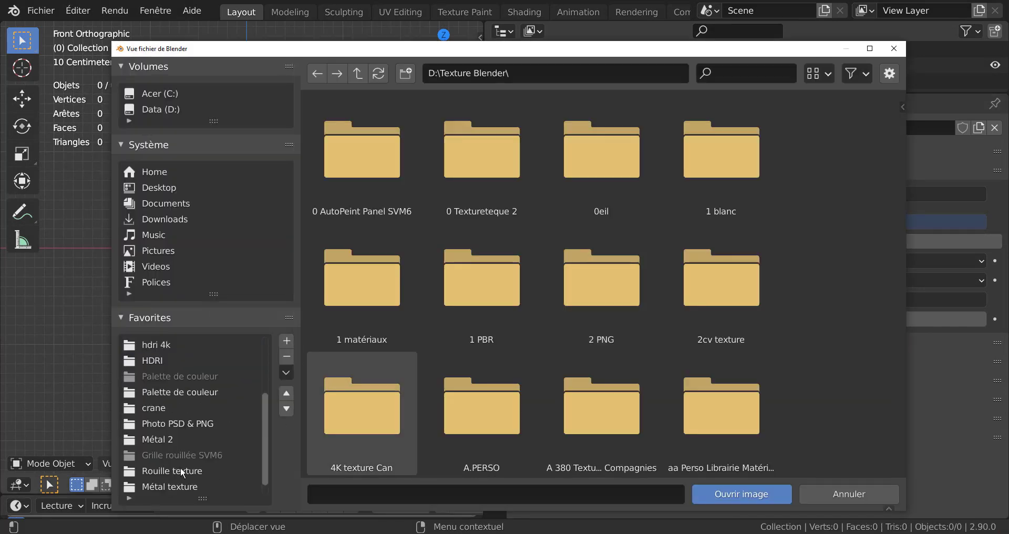
pyautogui.click(164, 487)
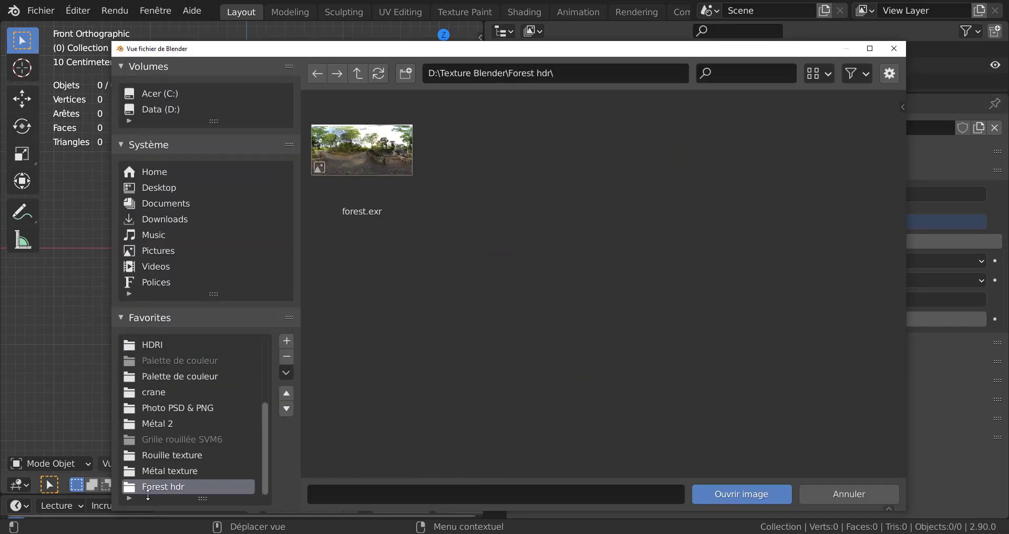
pyautogui.click(382, 152)
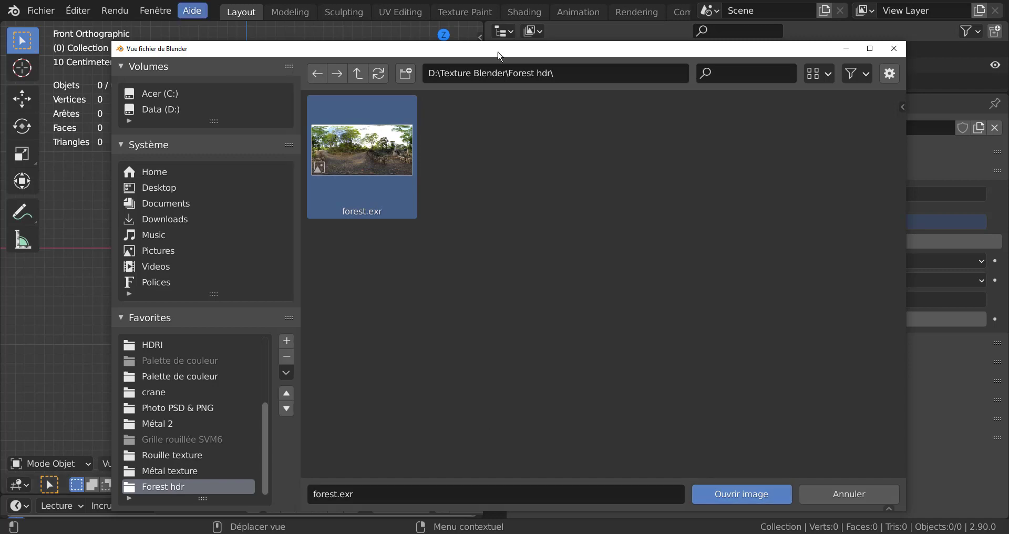
pyautogui.click(742, 495)
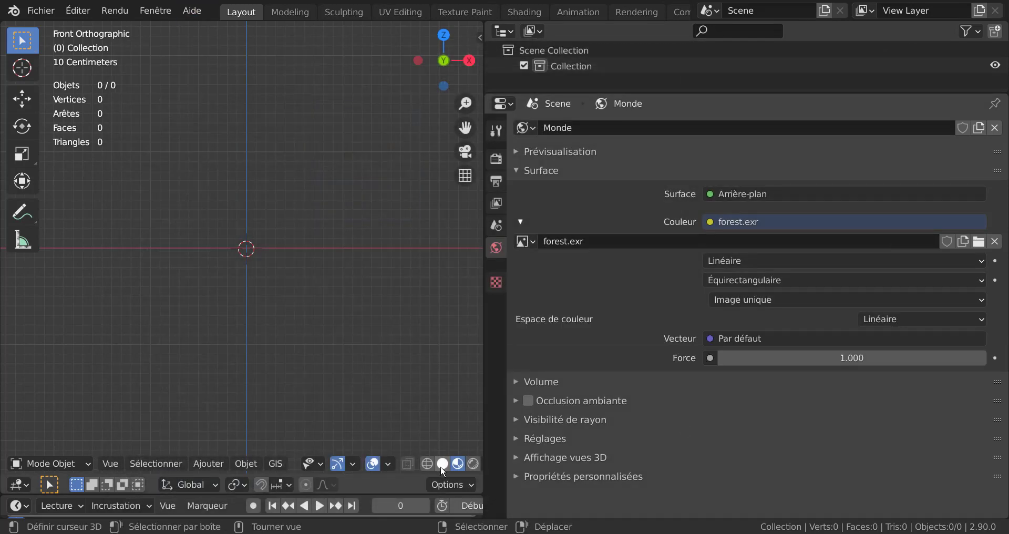
# Step: Add a Monkey mesh at the scene origin and shade it smooth
pyautogui.click(210, 463)
pyautogui.moveTo(220, 451)
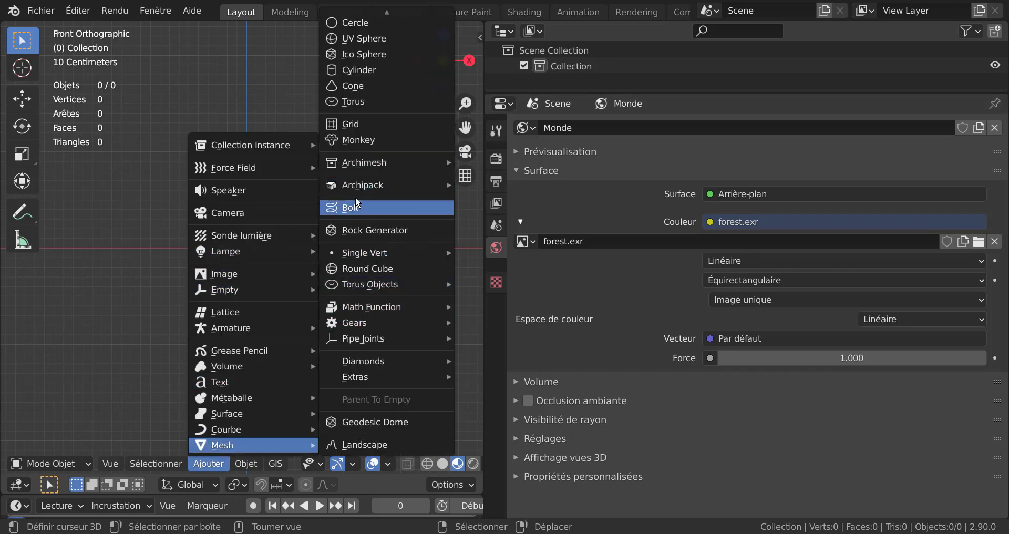
pyautogui.click(361, 141)
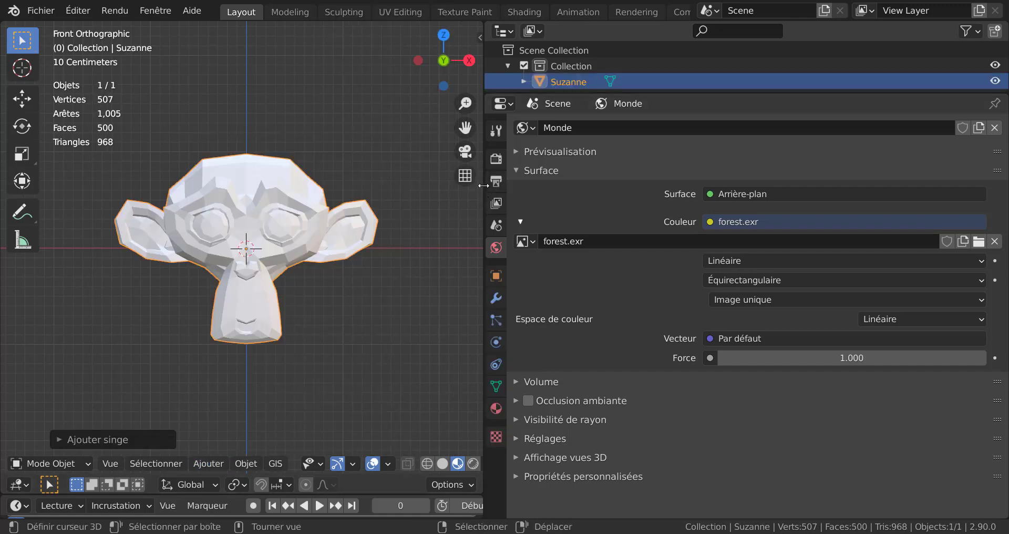
pyautogui.moveTo(484, 185); pyautogui.dragTo(690, 185)
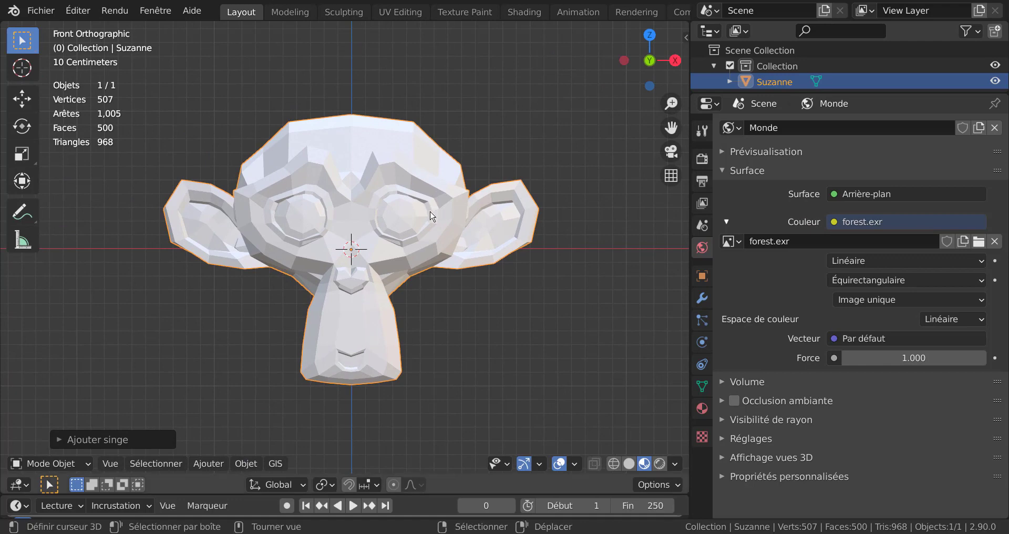
pyautogui.click(272, 464)
pyautogui.click(245, 463)
pyautogui.click(310, 144)
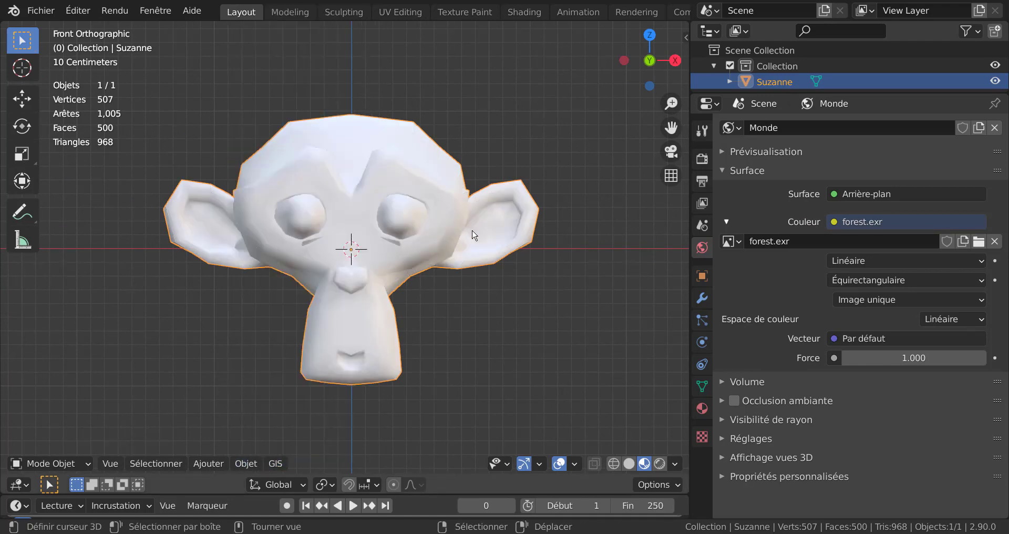
# Step: Display the viewport in rendered shading and add a Subdivision Surface modifier to the monkey head
pyautogui.moveTo(473, 234); pyautogui.dragTo(513, 367, button='middle')
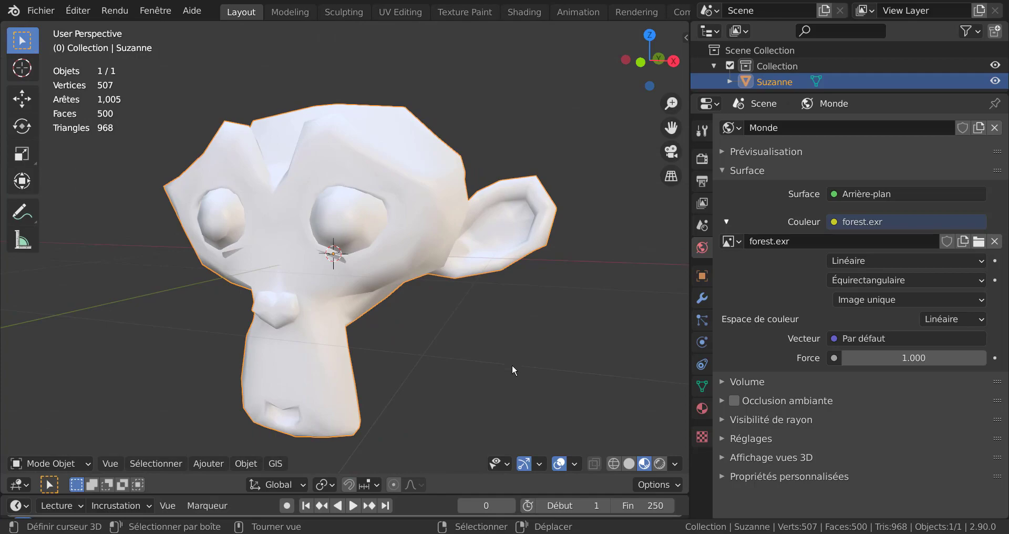
pyautogui.click(660, 464)
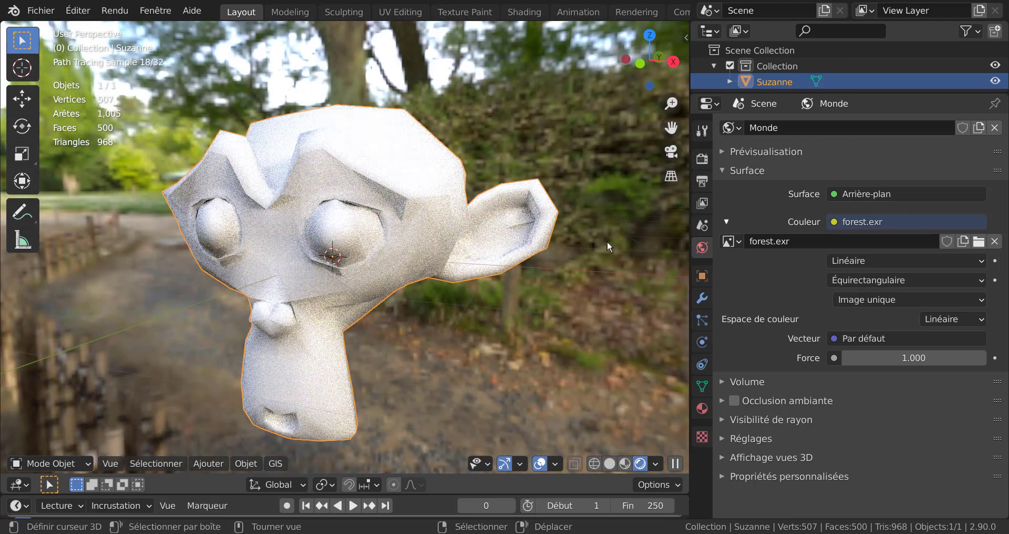
pyautogui.click(702, 409)
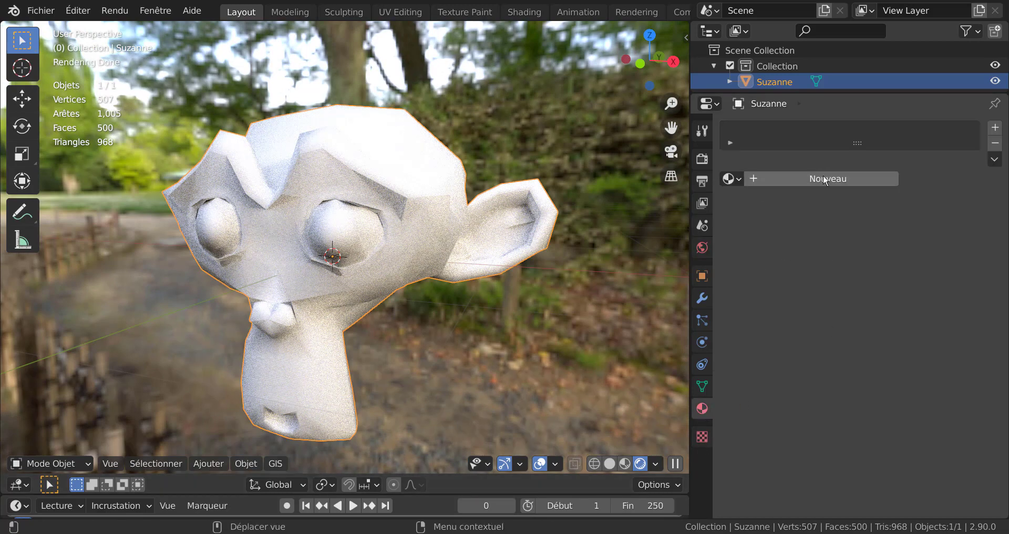
pyautogui.click(702, 299)
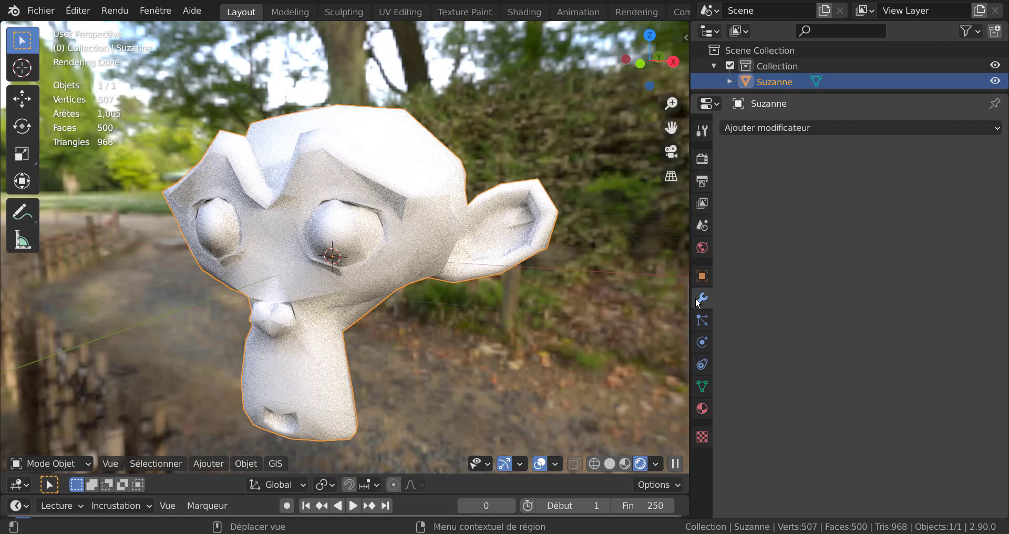
pyautogui.click(861, 128)
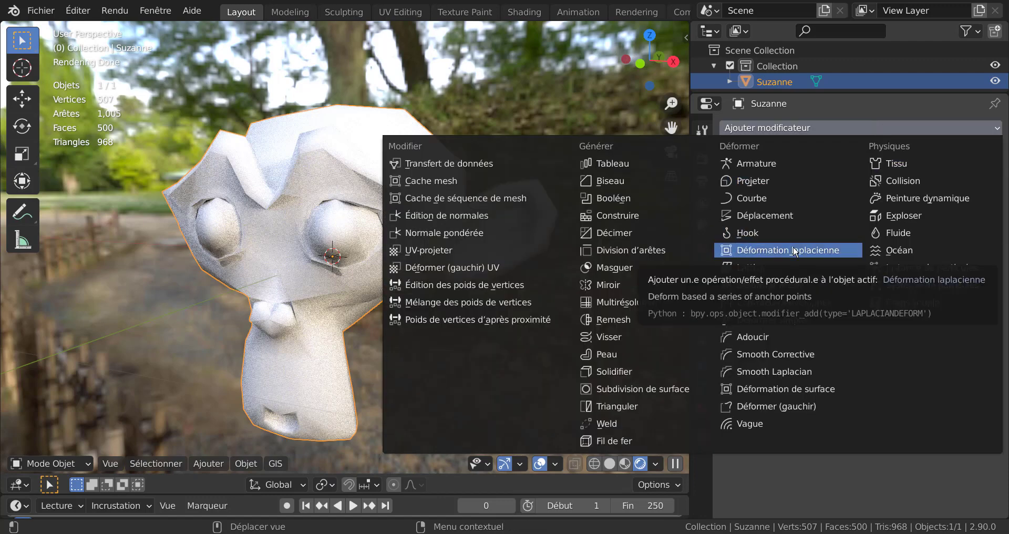
pyautogui.click(629, 388)
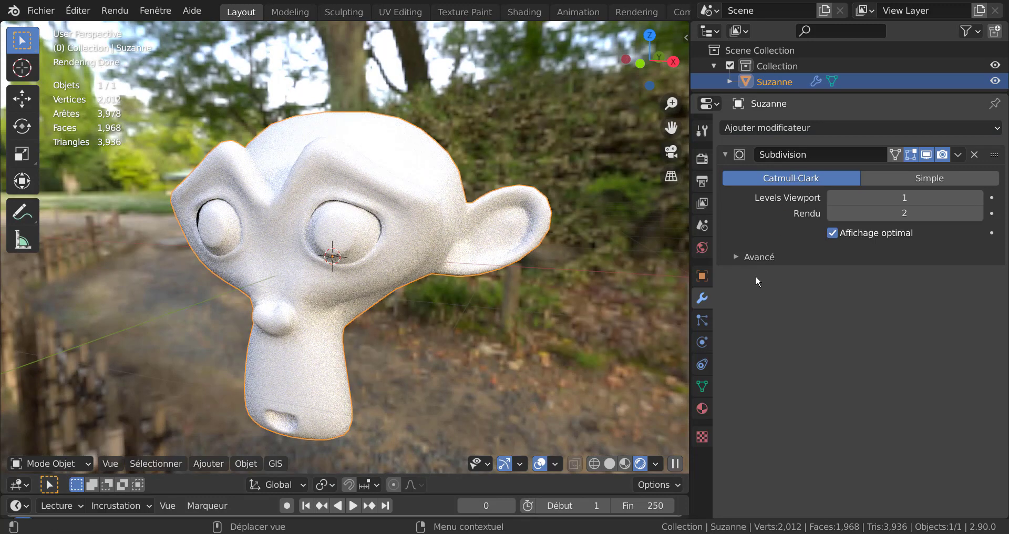
# Step: Create a new material for the monkey head and set its base color to a bright magenta pink
pyautogui.click(703, 409)
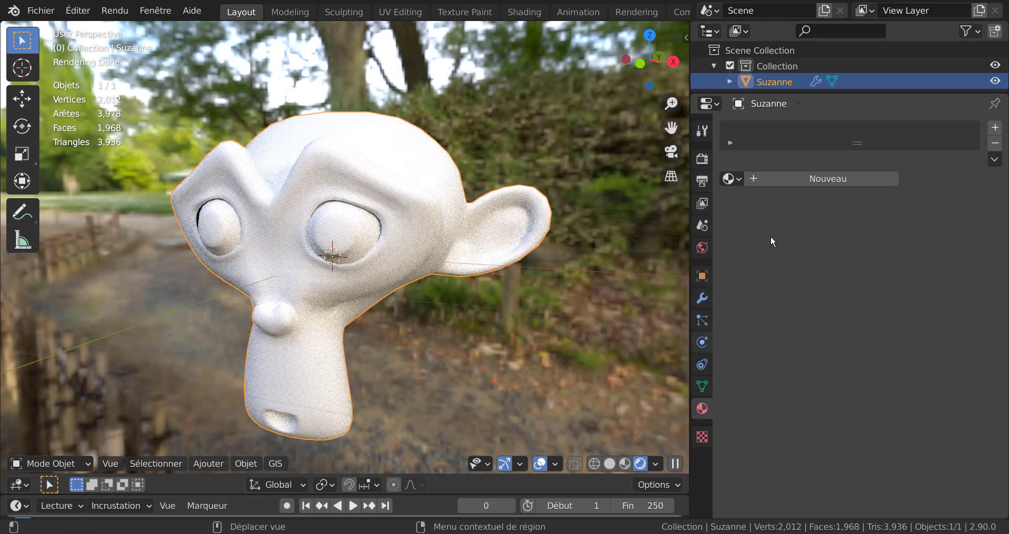
pyautogui.click(837, 179)
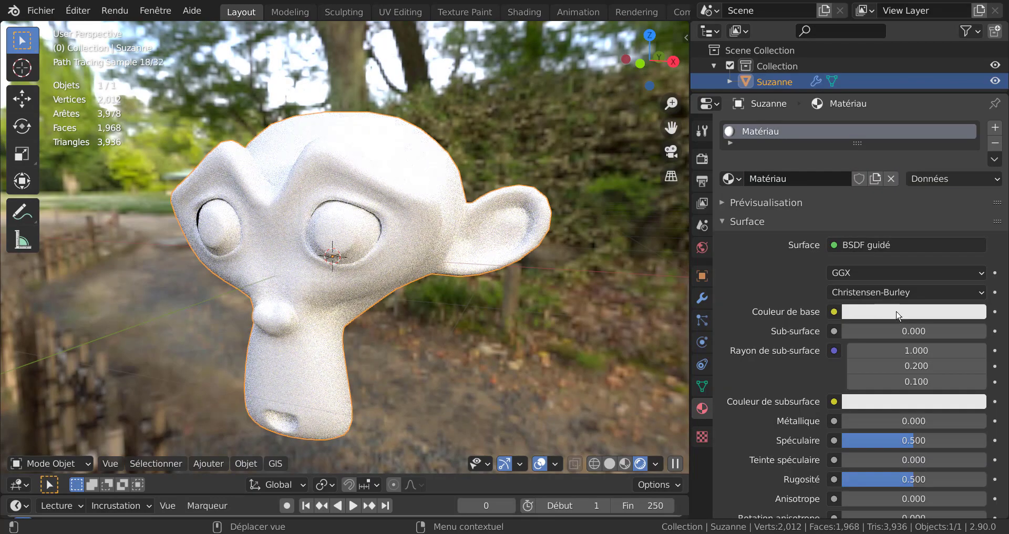
pyautogui.click(899, 314)
pyautogui.click(891, 174)
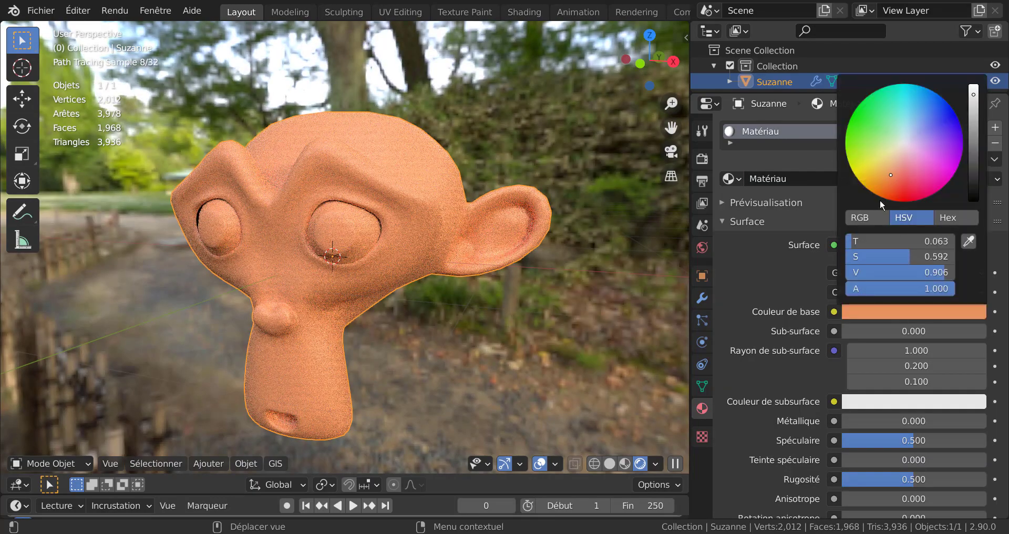
pyautogui.click(935, 169)
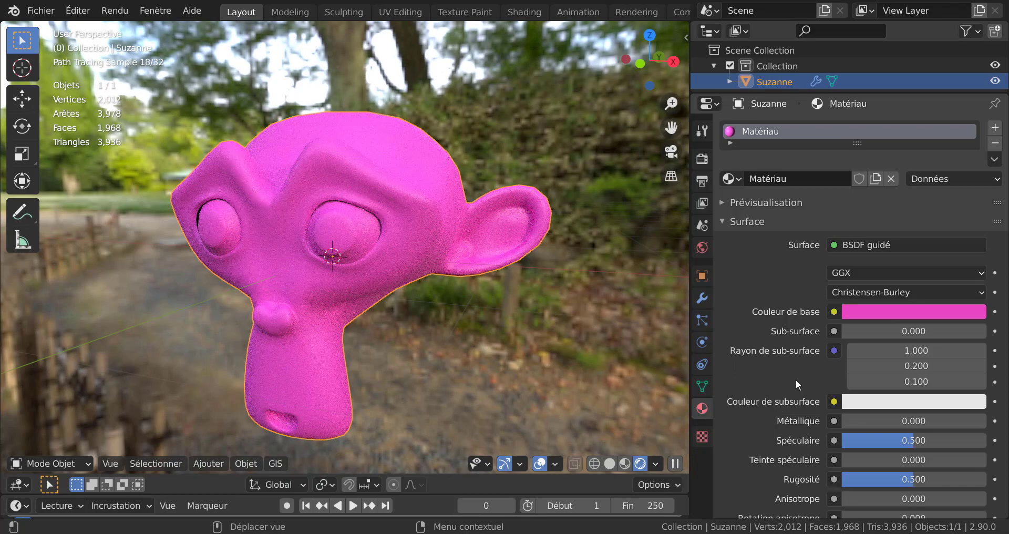
# Step: Lower the material's roughness (Rugosité) to about 0.098 and set both Teinte de lustre and Rugosité de vernis to 0
pyautogui.scroll(-5, 788, 388)
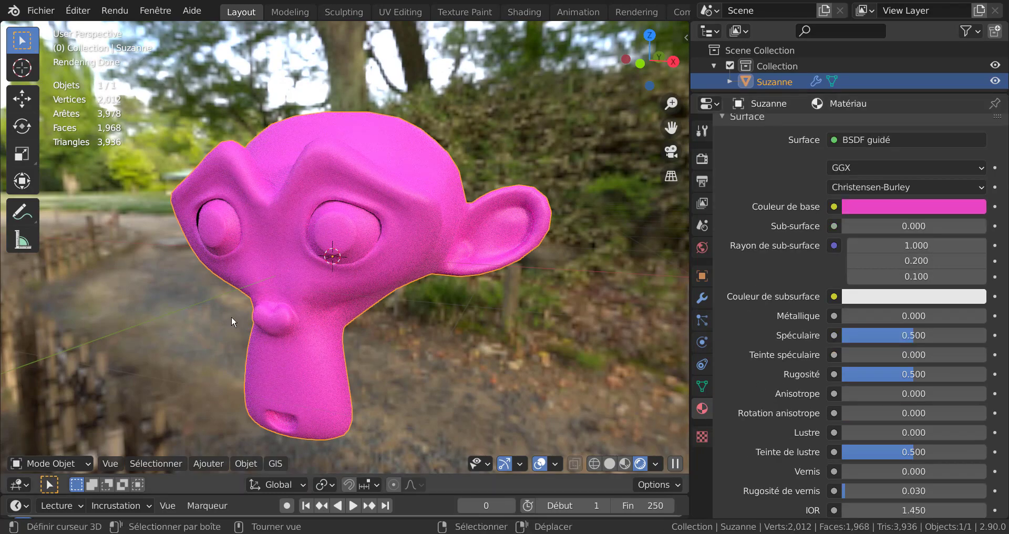
pyautogui.scroll(3, 415, 333)
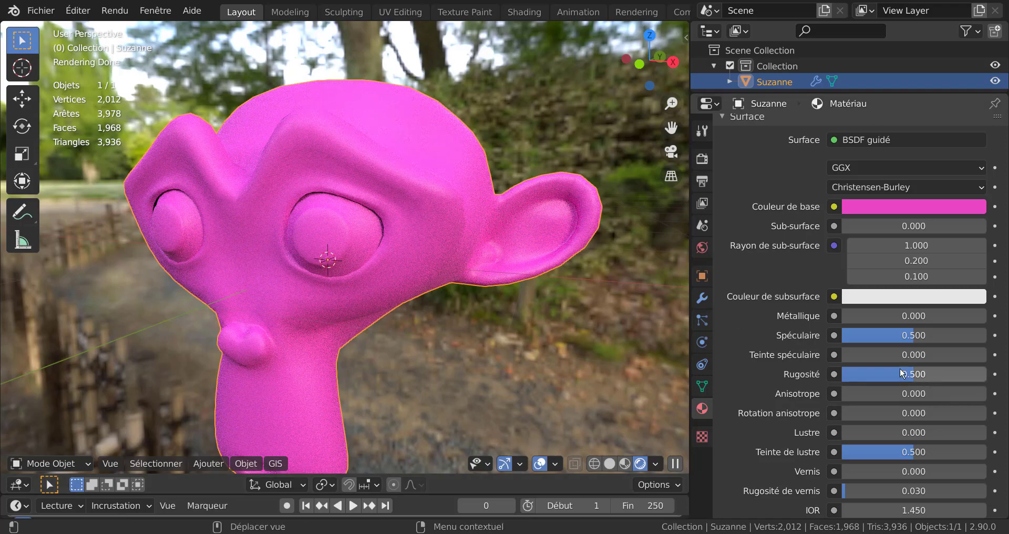
pyautogui.moveTo(908, 376); pyautogui.dragTo(857, 375)
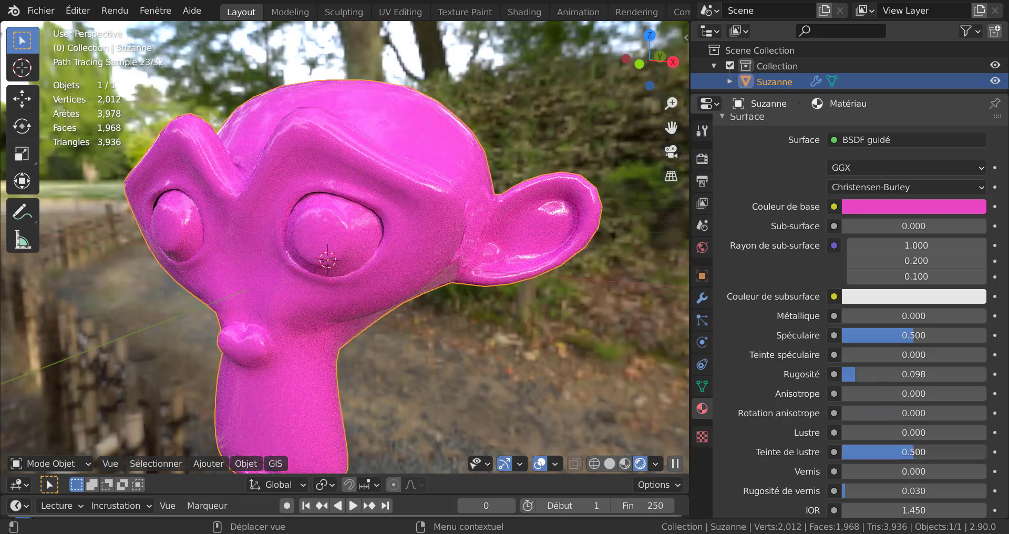
pyautogui.moveTo(913, 454); pyautogui.dragTo(843, 461)
pyautogui.moveTo(914, 491); pyautogui.dragTo(844, 492)
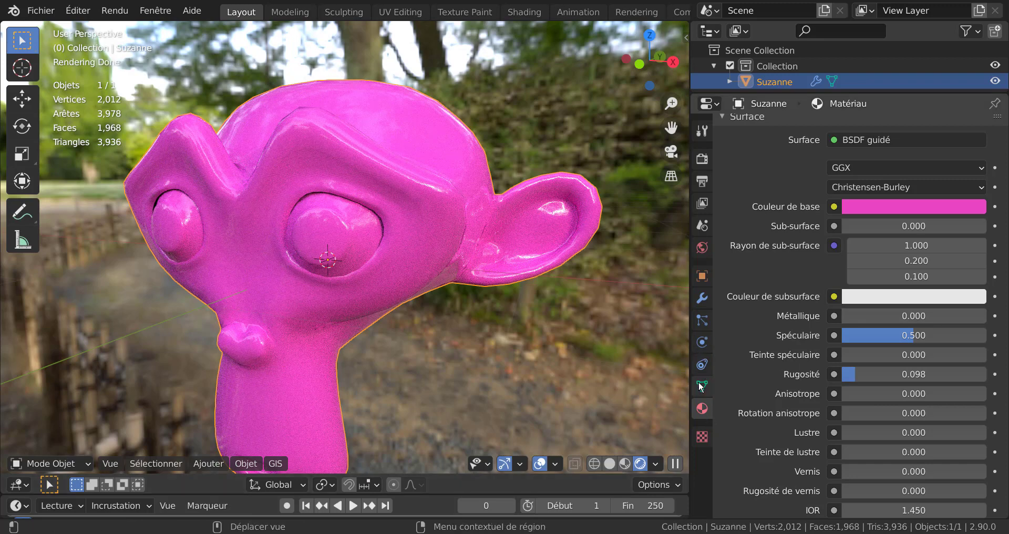
# Step: Turn off the world's Camera ray visibility to hide the forest background while keeping its lighting
pyautogui.click(702, 248)
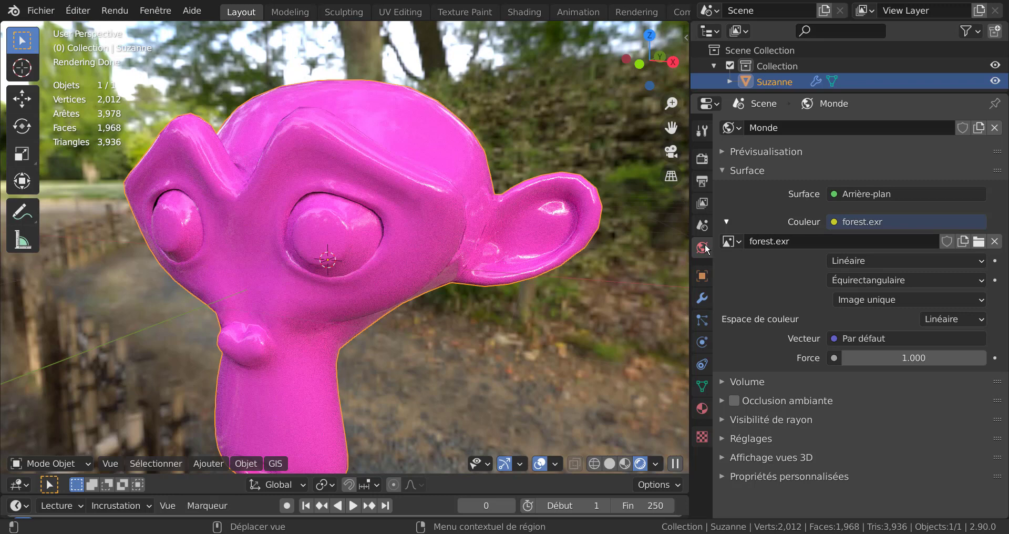
pyautogui.click(727, 418)
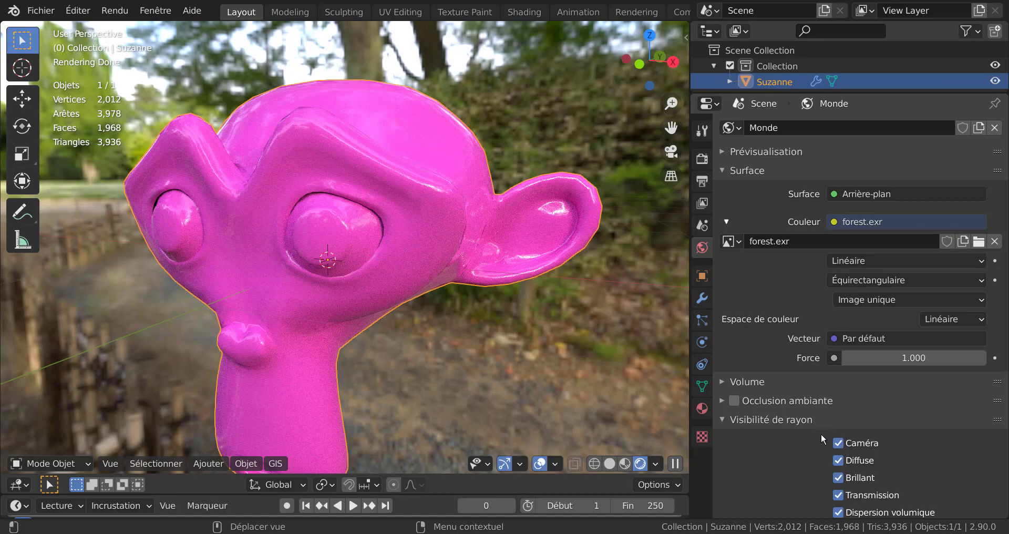
pyautogui.click(839, 443)
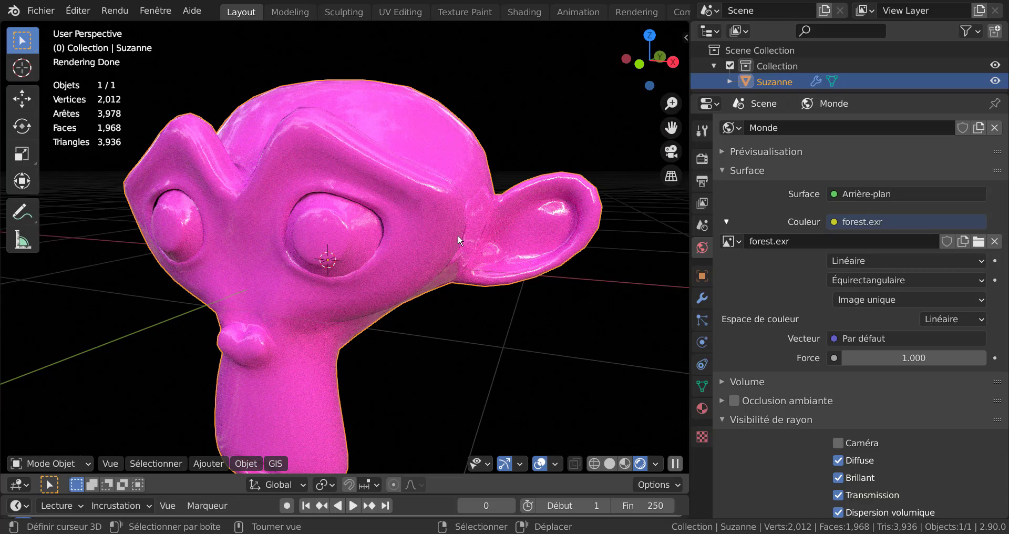
pyautogui.moveTo(481, 248)
pyautogui.mouseDown(button='middle')
pyautogui.moveTo(458, 260)
pyautogui.moveTo(601, 220)
pyautogui.moveTo(538, 268)
pyautogui.moveTo(456, 286)
pyautogui.moveTo(512, 260)
pyautogui.mouseUp(button='middle')
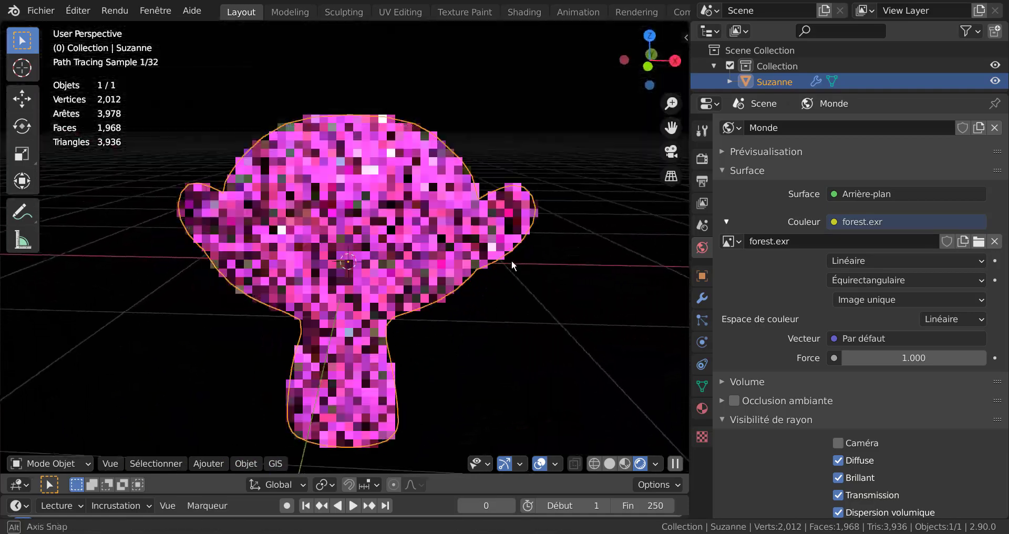
pyautogui.scroll(3, 501, 271)
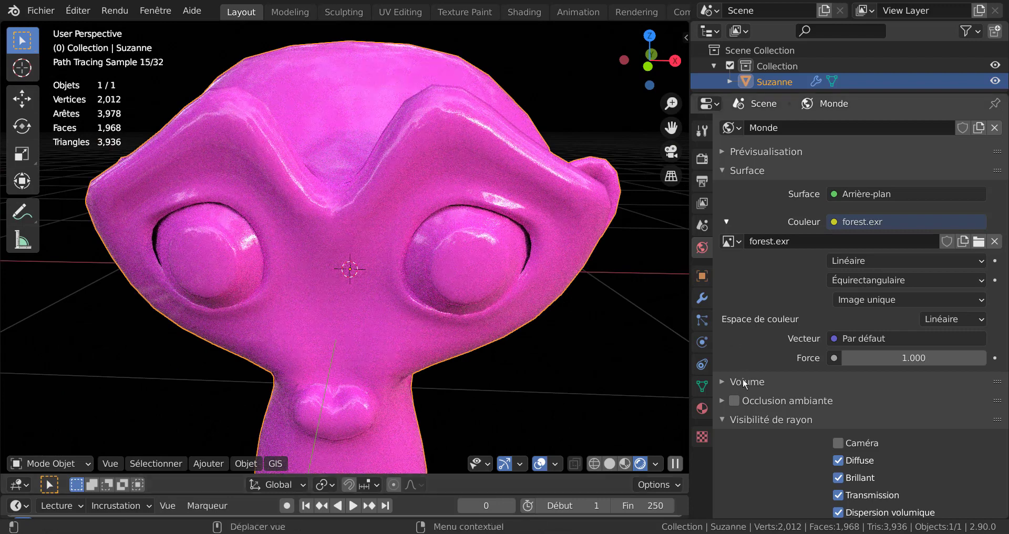
# Step: Try a metallic look with Métallique at 1.000, then reduce Métallique to 0.420 and Spéculaire to 0.232
pyautogui.click(702, 408)
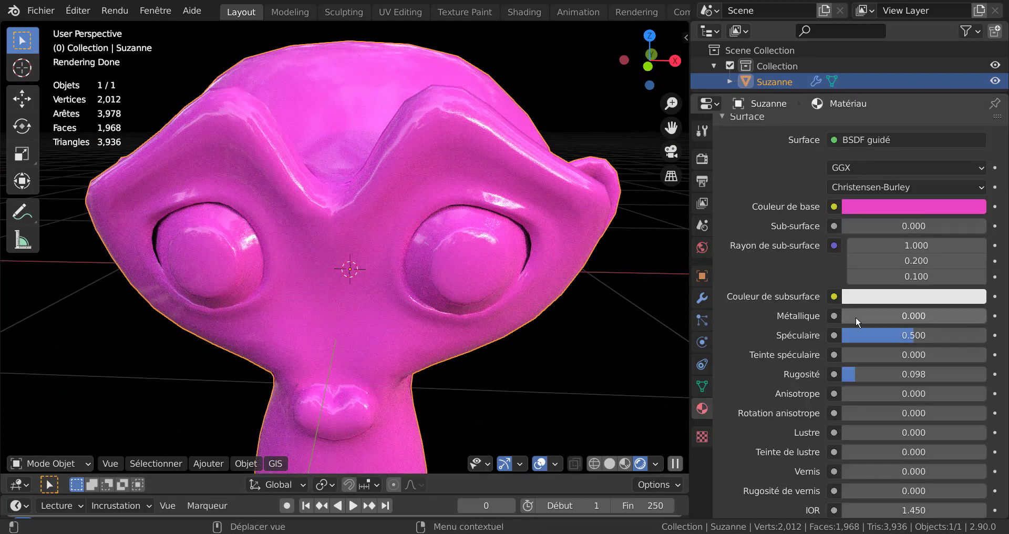
pyautogui.moveTo(855, 316); pyautogui.dragTo(986, 317)
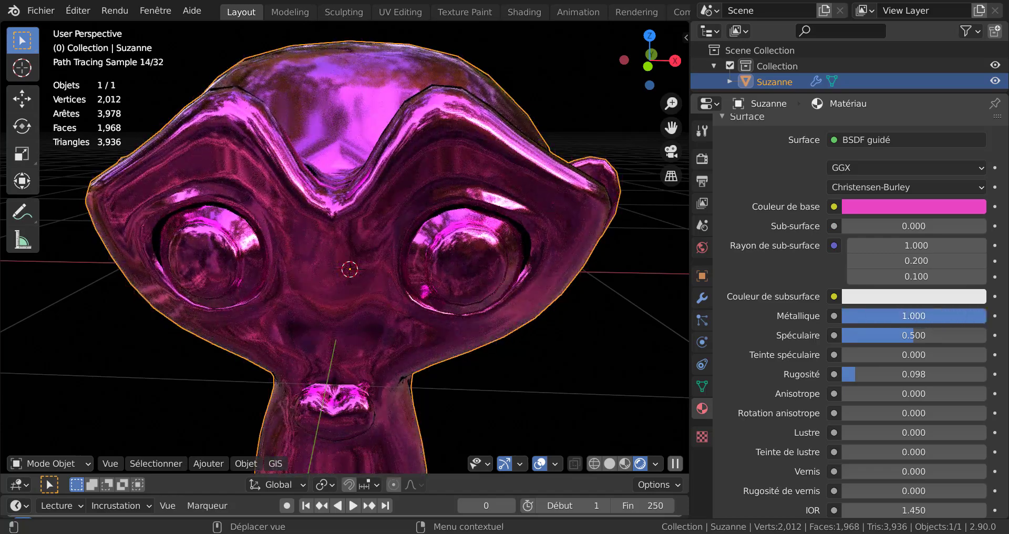
pyautogui.moveTo(912, 335); pyautogui.dragTo(917, 335)
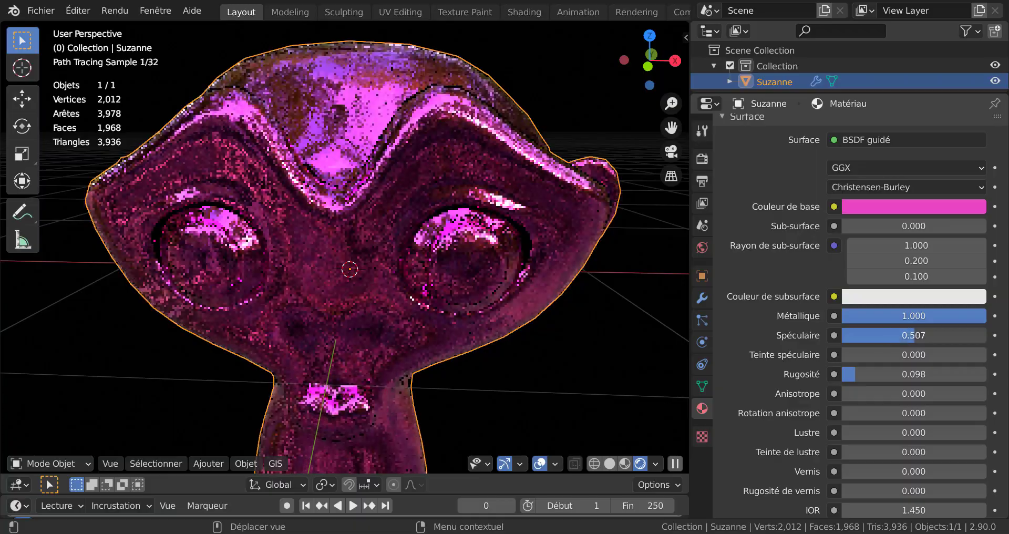
pyautogui.moveTo(975, 316); pyautogui.dragTo(876, 336)
pyautogui.moveTo(935, 315); pyautogui.dragTo(902, 315)
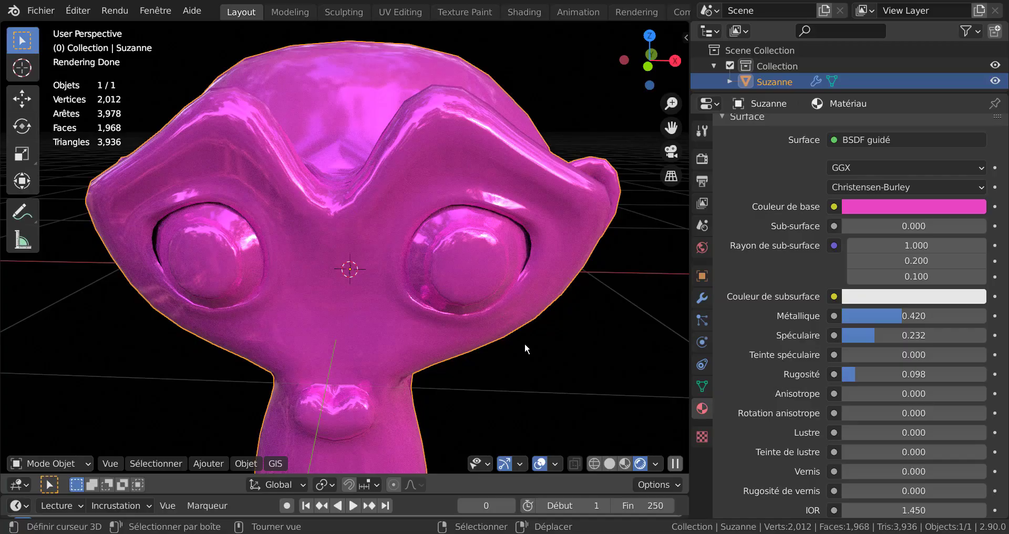
# Step: Set the material's Métallique, Spéculaire and Rugosité values to 0
pyautogui.moveTo(451, 341); pyautogui.dragTo(421, 363, button='middle')
pyautogui.moveTo(901, 319); pyautogui.dragTo(848, 347)
pyautogui.moveTo(875, 377); pyautogui.dragTo(587, 371)
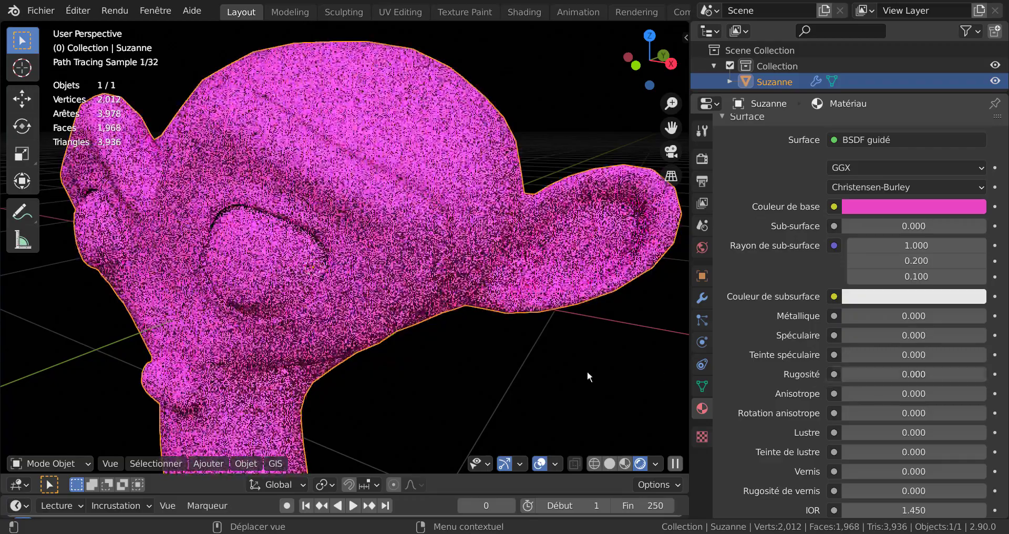
# Step: Examine how the zeroed pink material shades the monkey head, from several angles and close up around the eye
pyautogui.scroll(-5, 219, 171)
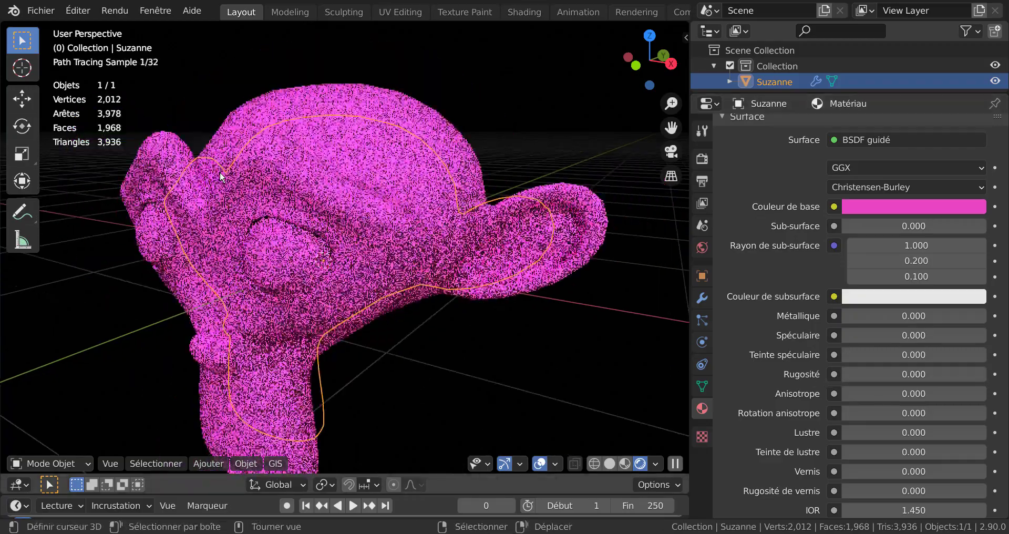
pyautogui.moveTo(220, 171)
pyautogui.mouseDown(button='middle')
pyautogui.moveTo(123, 185)
pyautogui.moveTo(251, 157)
pyautogui.moveTo(267, 99)
pyautogui.moveTo(207, 196)
pyautogui.moveTo(143, 167)
pyautogui.moveTo(214, 178)
pyautogui.mouseUp(button='middle')
pyautogui.scroll(3, 215, 179)
pyautogui.scroll(1, 214, 179)
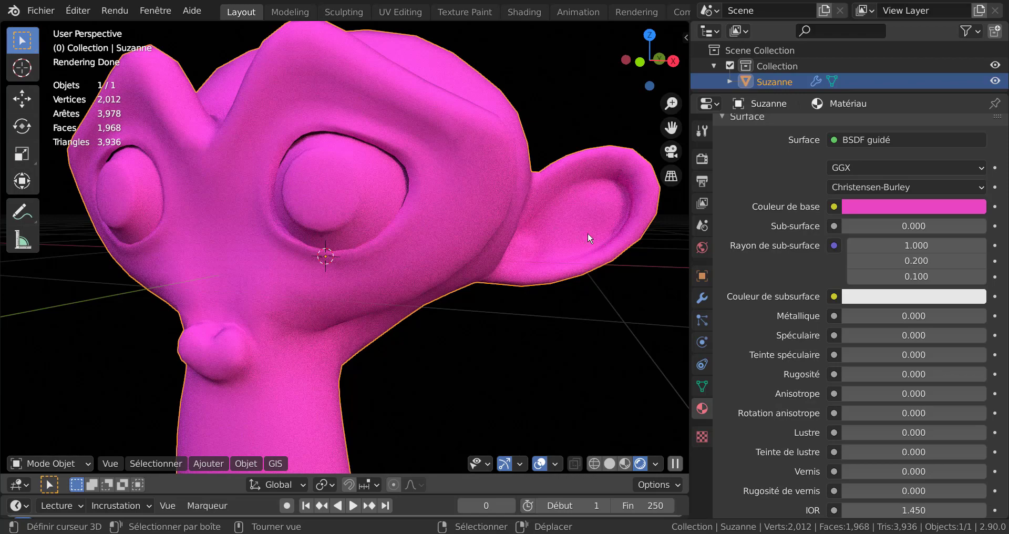
pyautogui.scroll(-3, 589, 232)
pyautogui.moveTo(554, 225); pyautogui.dragTo(570, 241, button='middle')
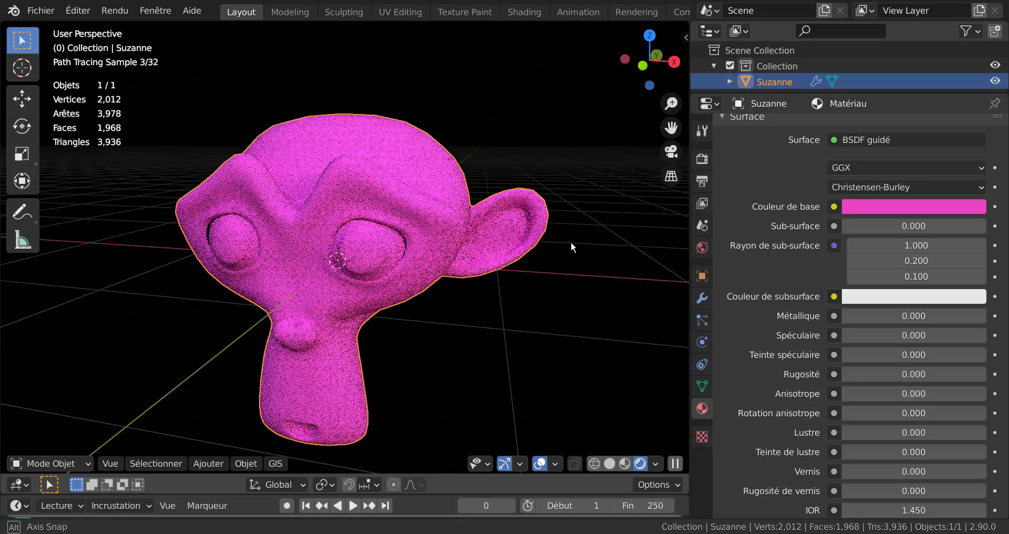
pyautogui.scroll(5, 596, 231)
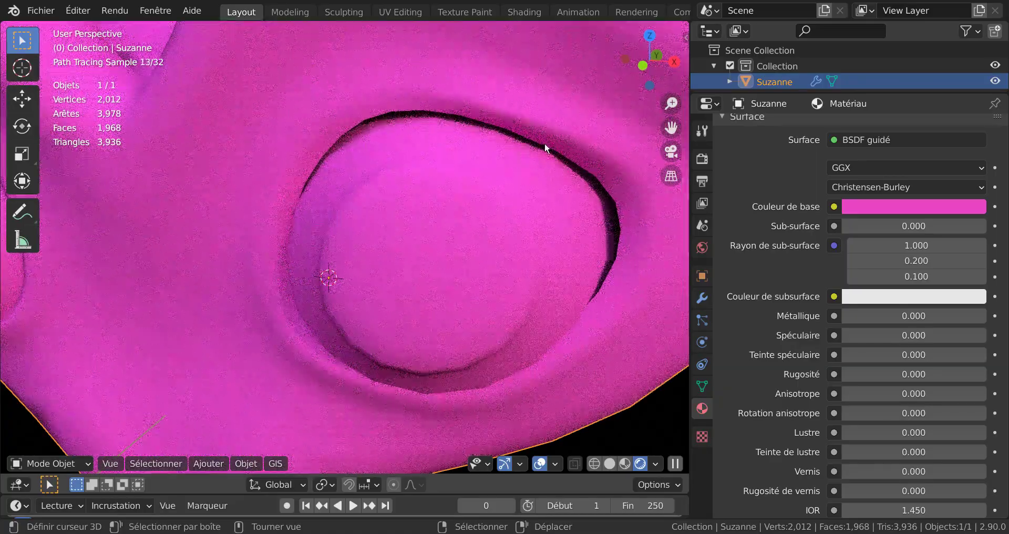
pyautogui.scroll(-3, 279, 287)
pyautogui.scroll(3, 279, 287)
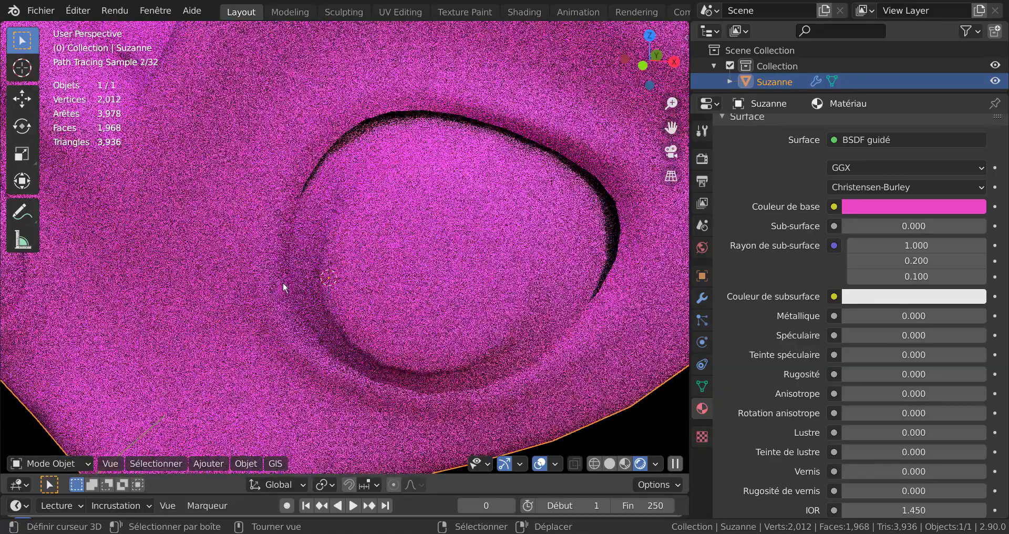
pyautogui.scroll(-5, 284, 279)
pyautogui.moveTo(463, 317); pyautogui.dragTo(461, 306, button='middle')
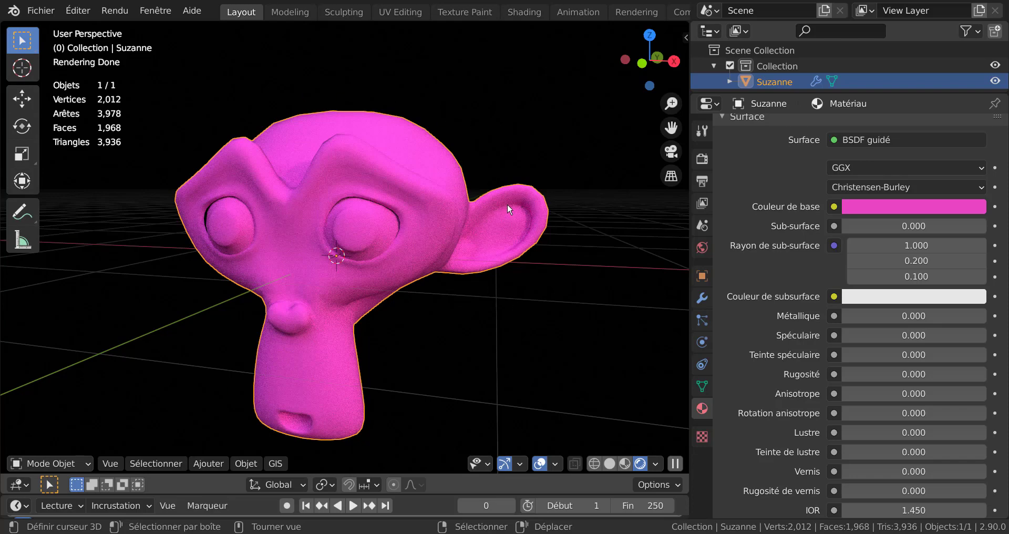
pyautogui.moveTo(537, 288); pyautogui.dragTo(560, 285, button='middle')
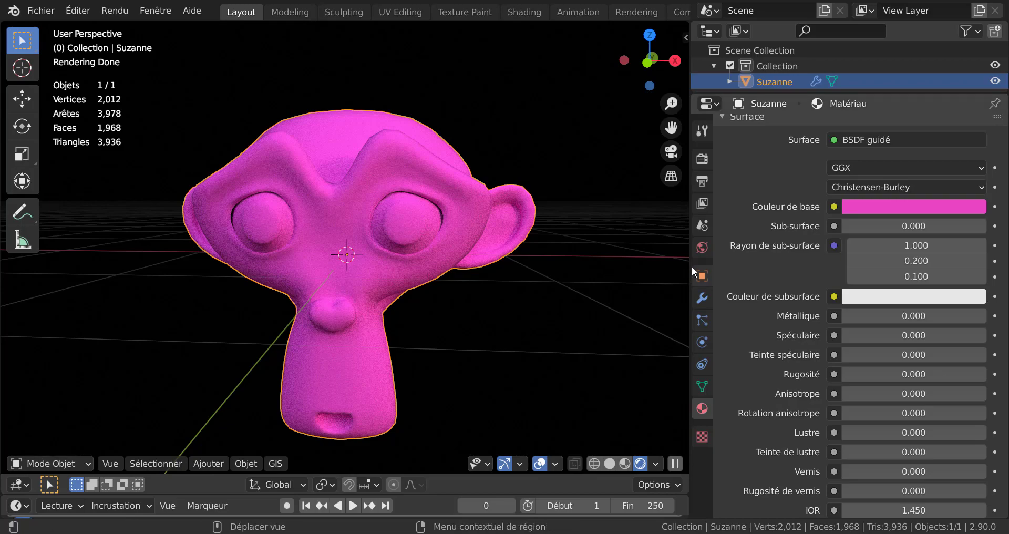
# Step: Widen the 3D viewport slightly and deselect the monkey head
pyautogui.moveTo(690, 265)
pyautogui.mouseDown()
pyautogui.moveTo(643, 259)
pyautogui.moveTo(703, 261)
pyautogui.mouseUp()
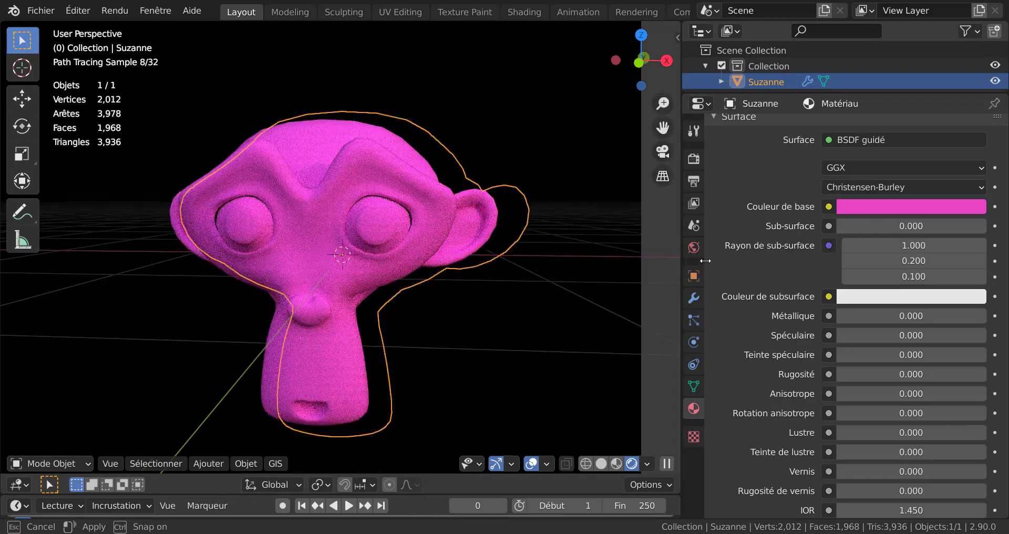
pyautogui.moveTo(657, 252); pyautogui.dragTo(543, 297, button='middle')
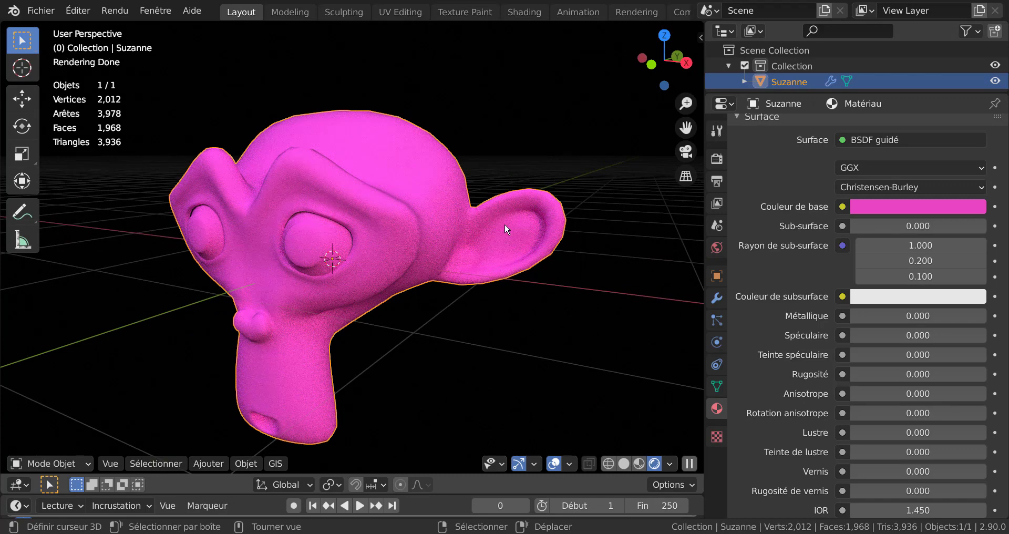
pyautogui.click(549, 159)
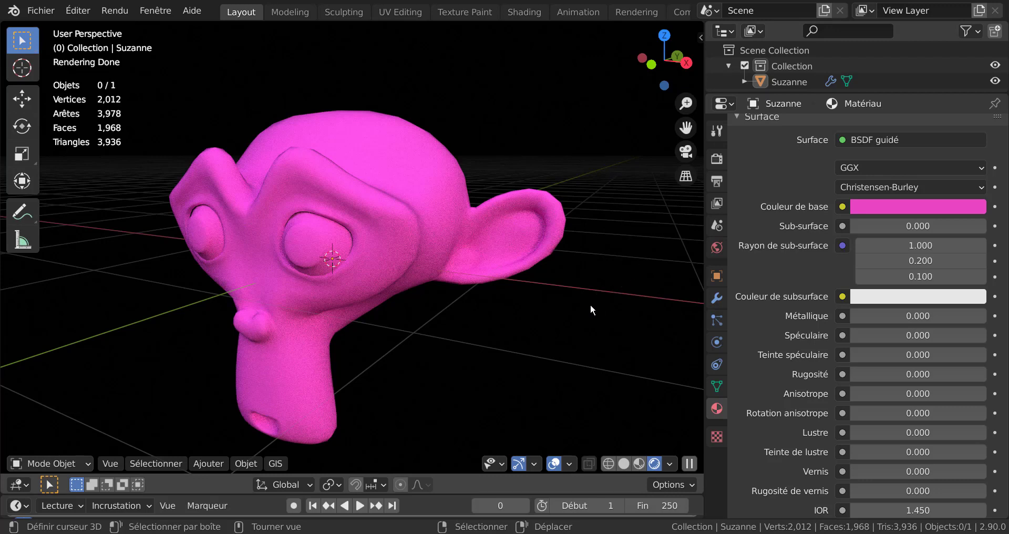
# Step: Switch to File Explorer and open the Studio folder inside Texture Blender's HDRI folder
pyautogui.hotkey('alt', 'Tab')
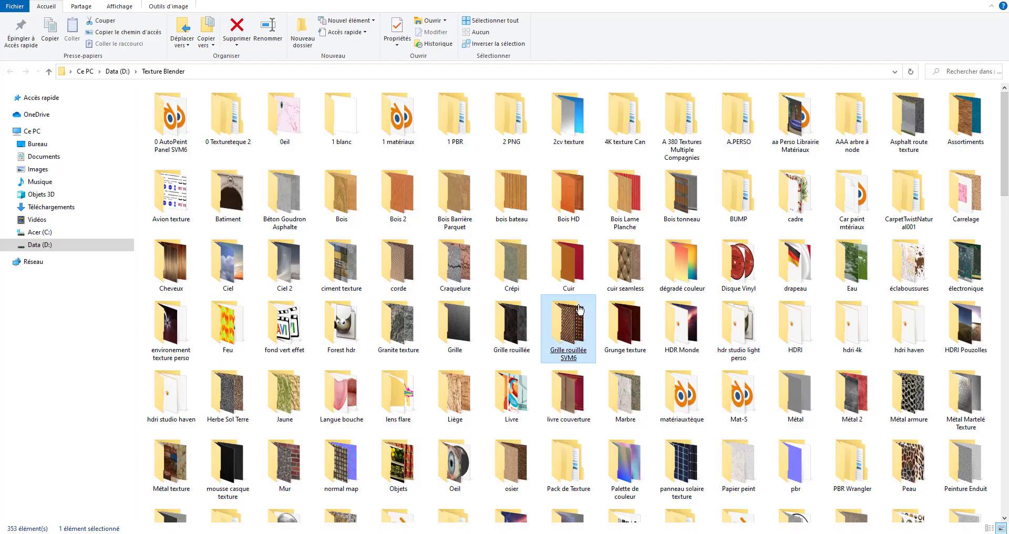
pyautogui.click(797, 332)
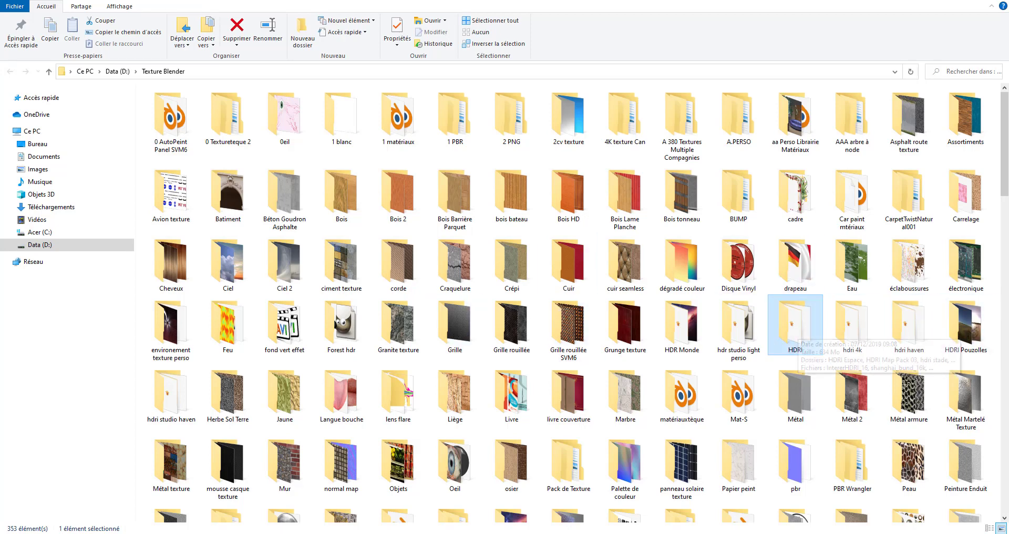
pyautogui.click(799, 336)
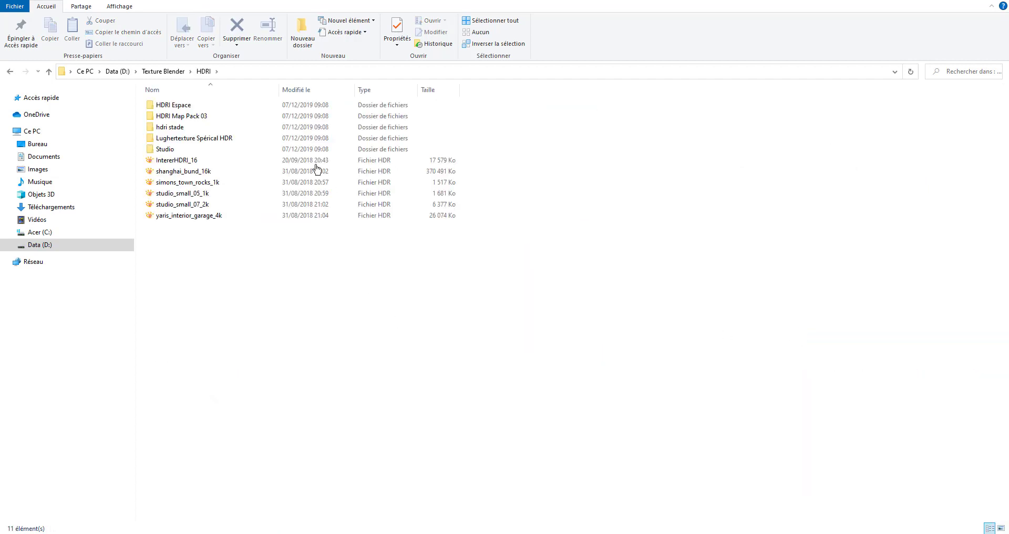
pyautogui.doubleClick(166, 149)
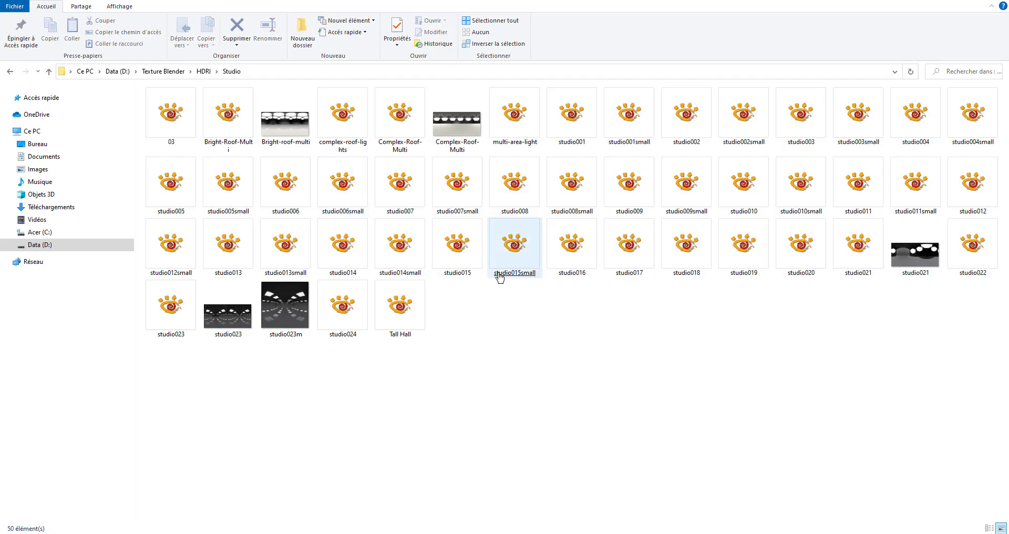
pyautogui.doubleClick(350, 256)
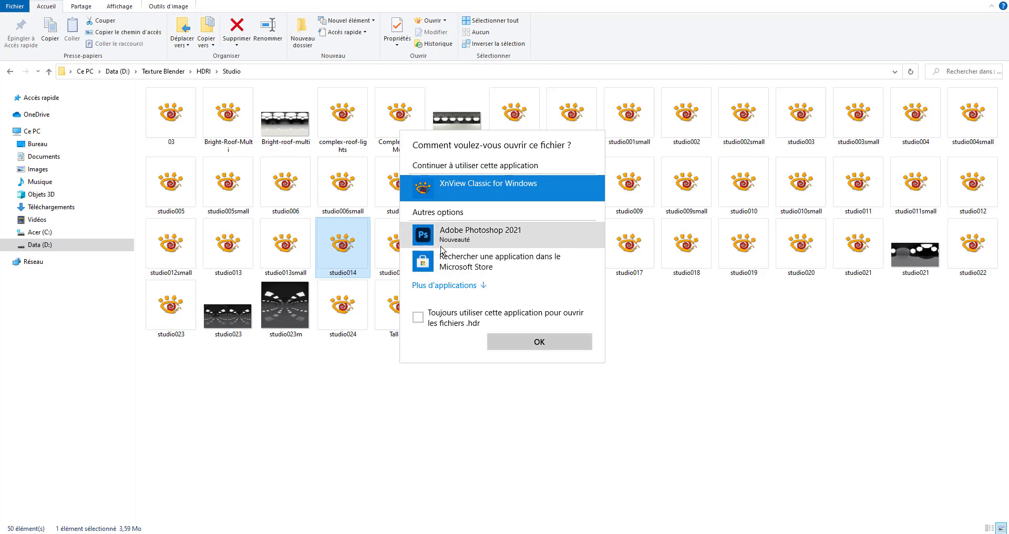
pyautogui.click(438, 285)
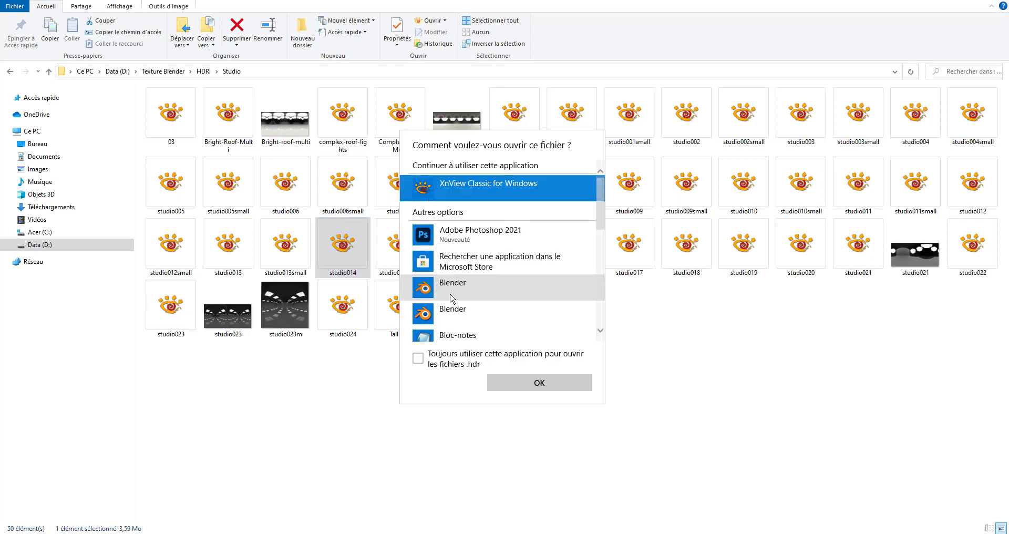
pyautogui.scroll(-3, 473, 315)
pyautogui.scroll(-2, 485, 326)
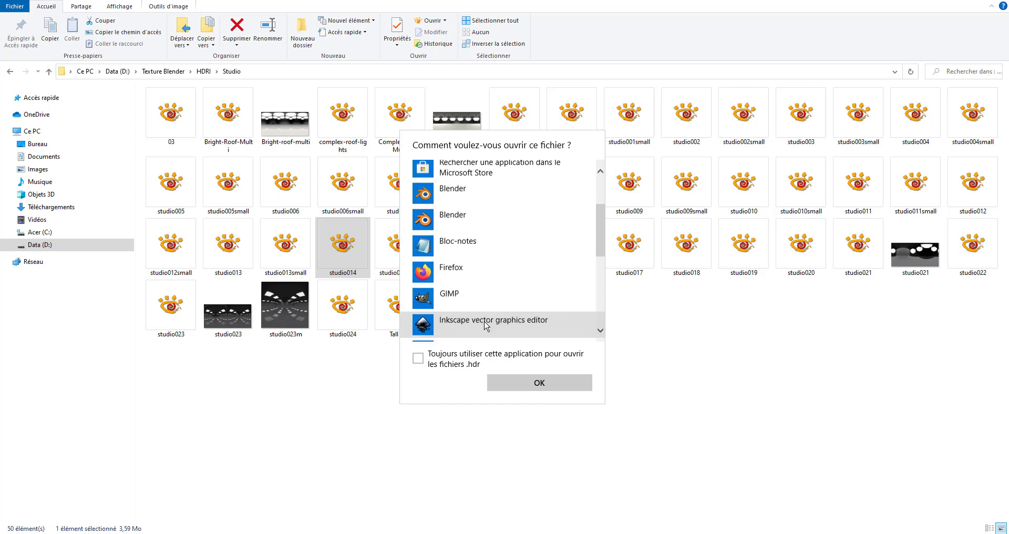
pyautogui.scroll(-6, 484, 325)
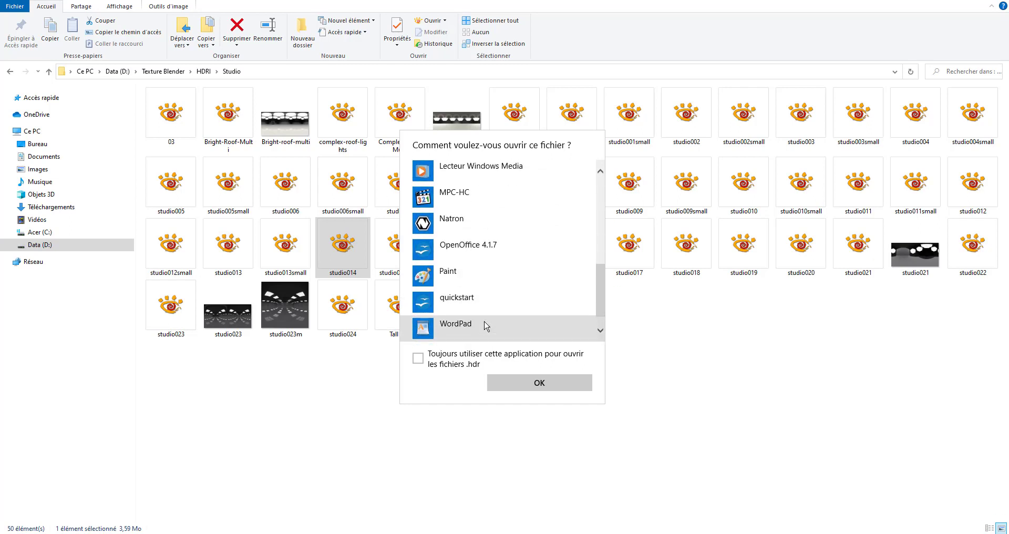
pyautogui.scroll(-1, 487, 326)
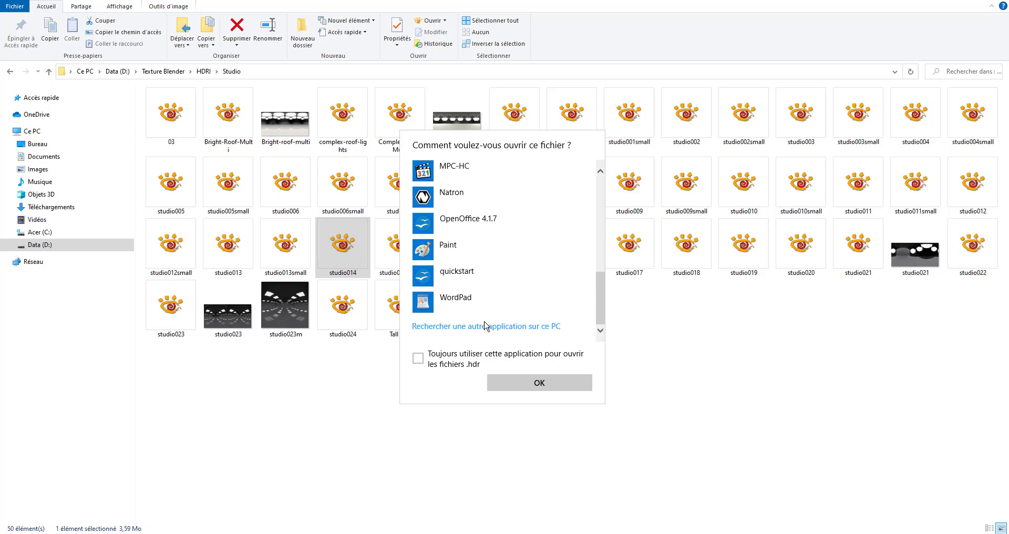
pyautogui.scroll(1, 510, 314)
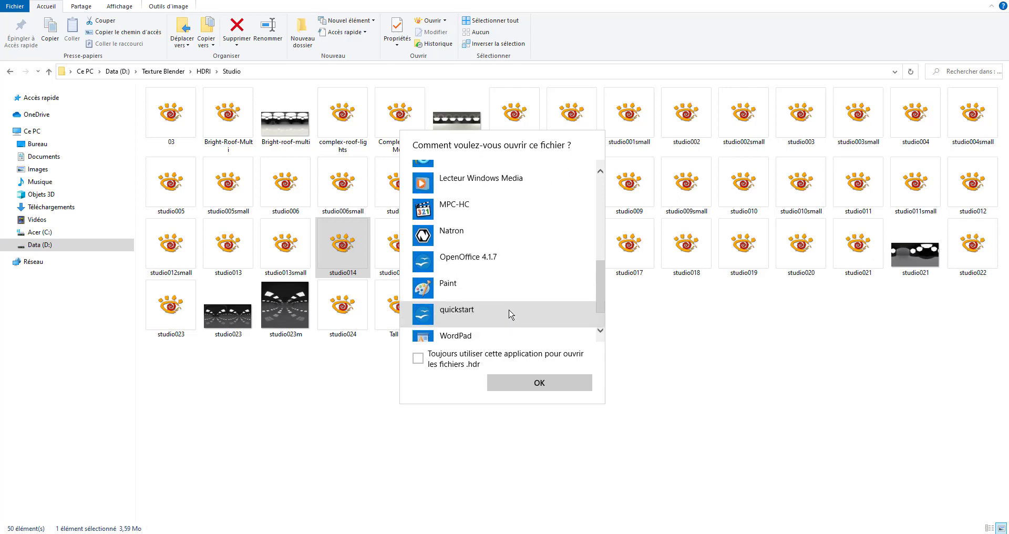
pyautogui.scroll(5, 510, 314)
pyautogui.scroll(2, 523, 305)
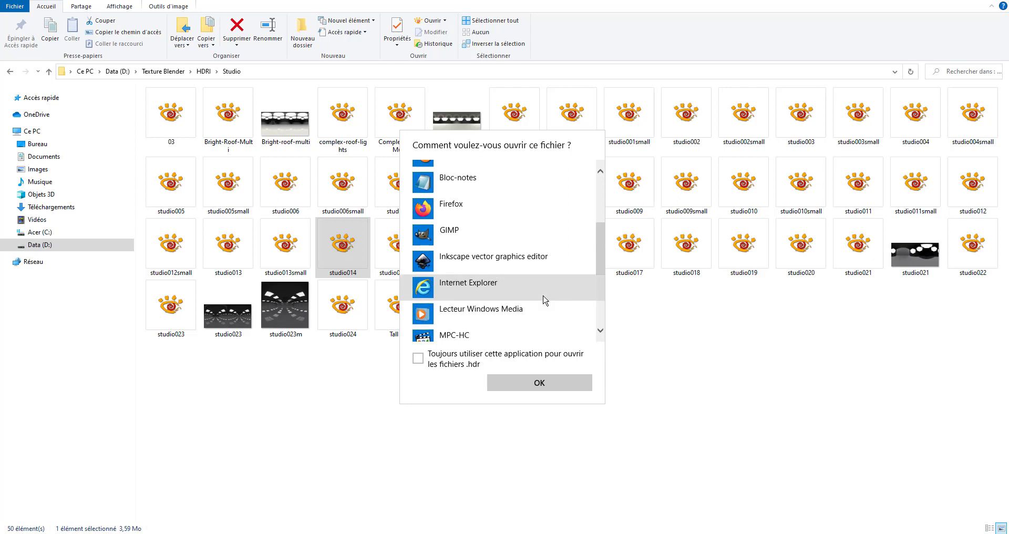
pyautogui.scroll(2, 545, 300)
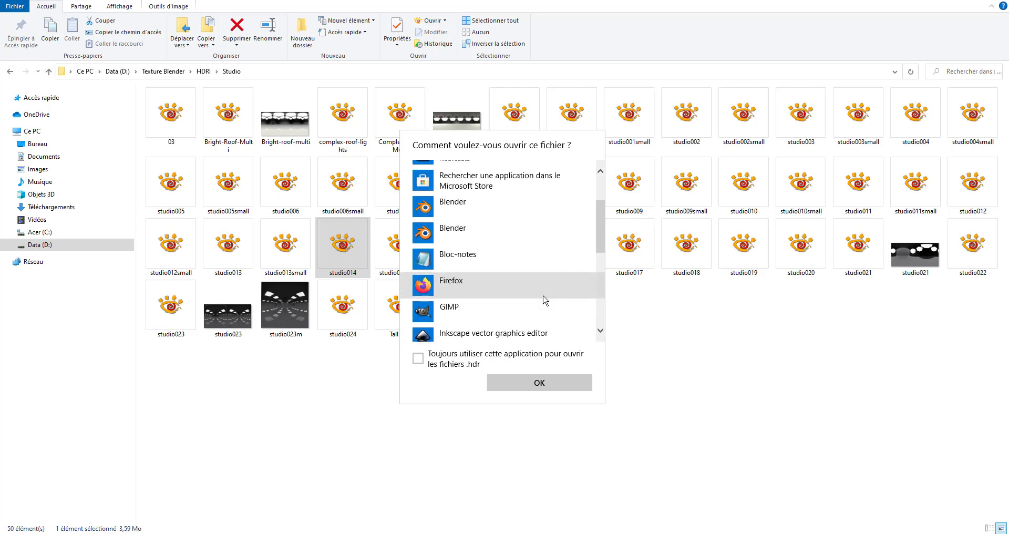
pyautogui.scroll(2, 545, 300)
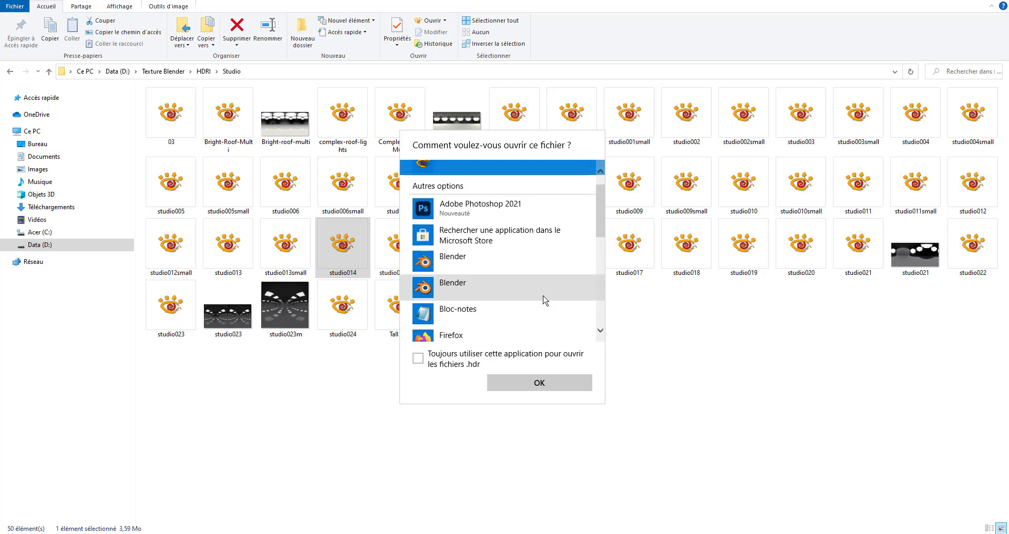
pyautogui.click(752, 395)
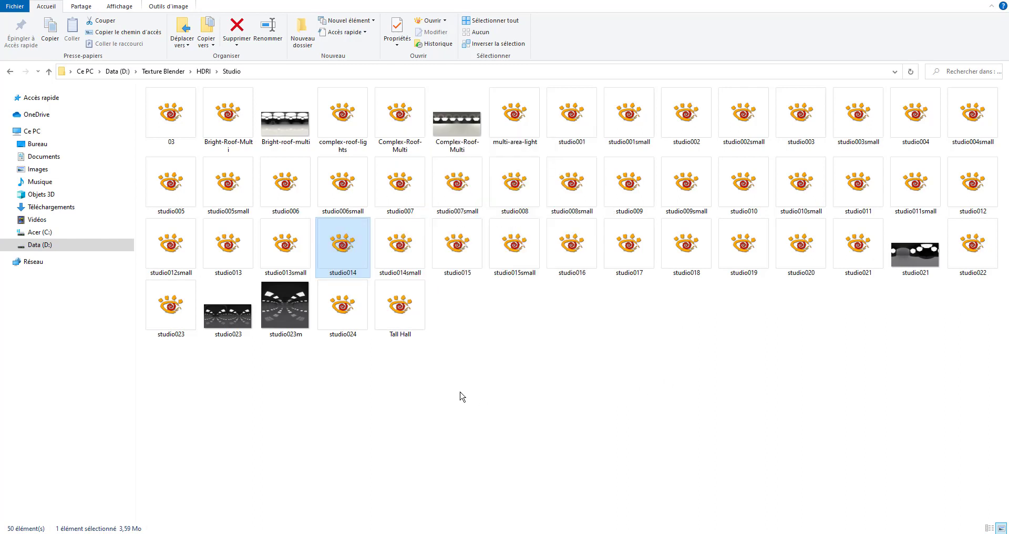
pyautogui.rightClick(485, 253)
pyautogui.moveTo(522, 363)
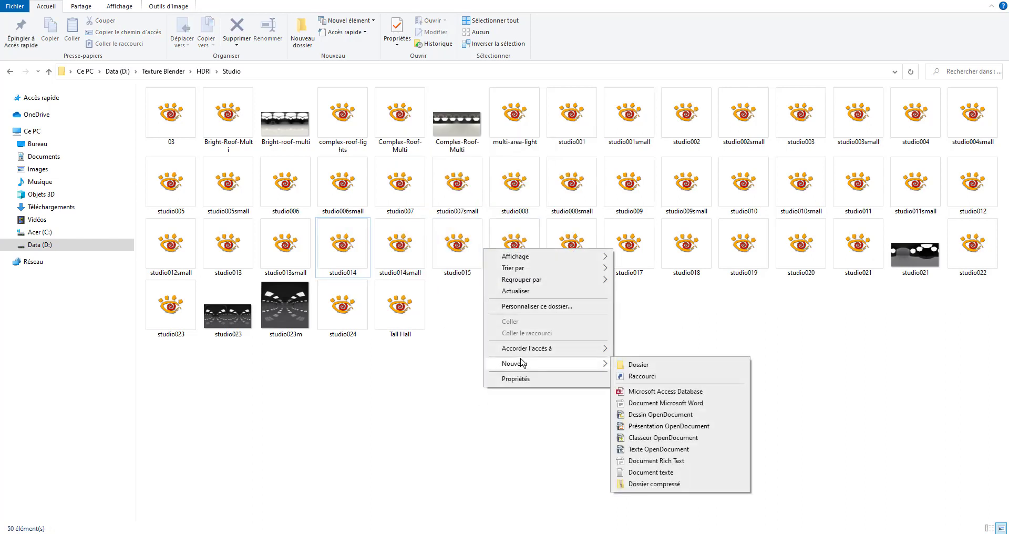
pyautogui.click(460, 231)
# Step: Open the studio015 HDR image in XnView Classic for Windows
pyautogui.rightClick(463, 224)
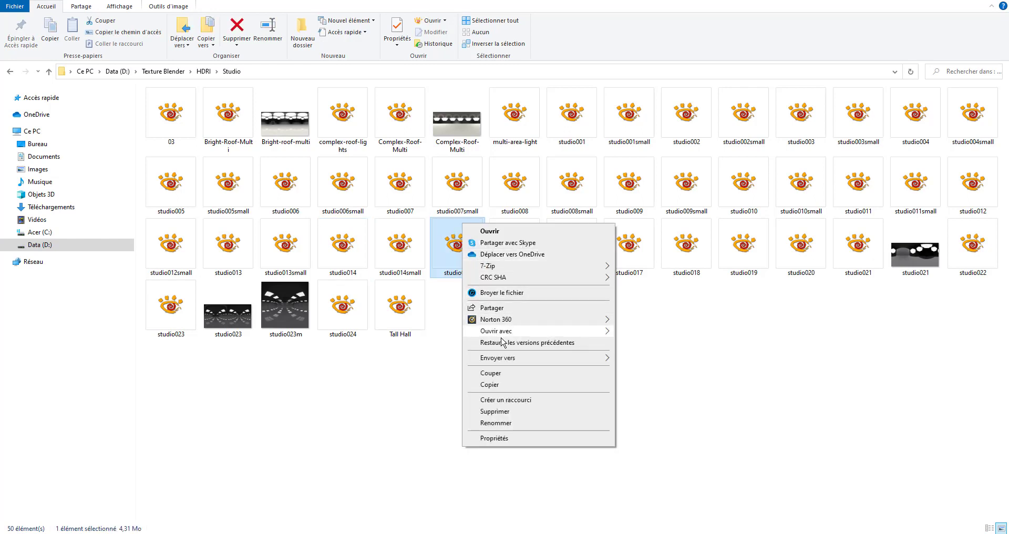
pyautogui.moveTo(512, 332)
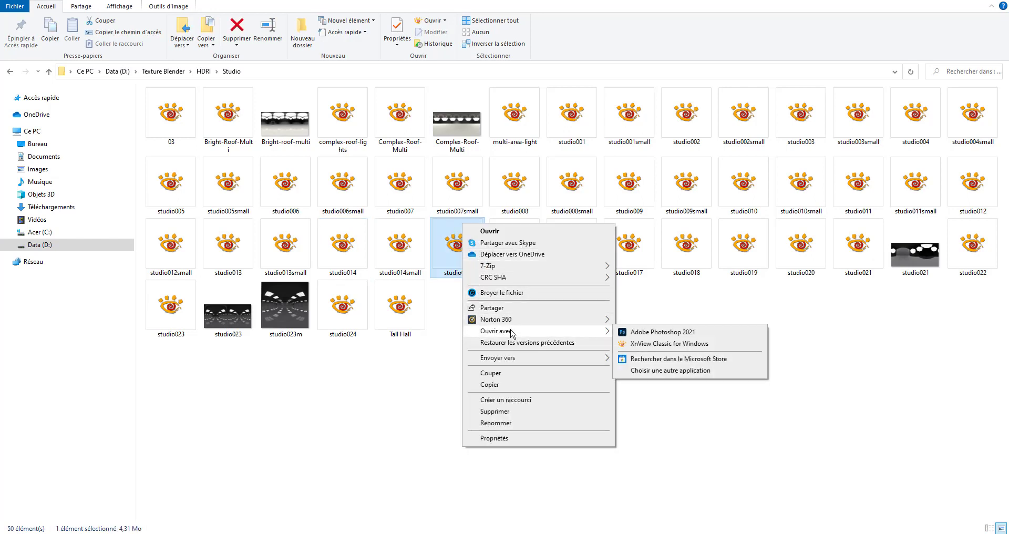
pyautogui.click(654, 344)
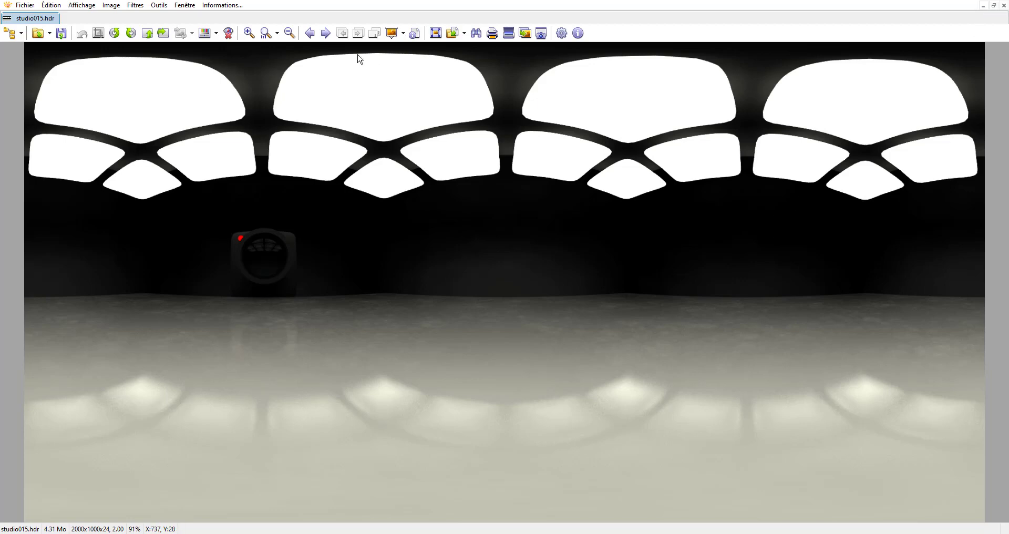
# Step: Browse forward through the folder's studio HDR images as far as studio018.hdr
pyautogui.click(326, 33)
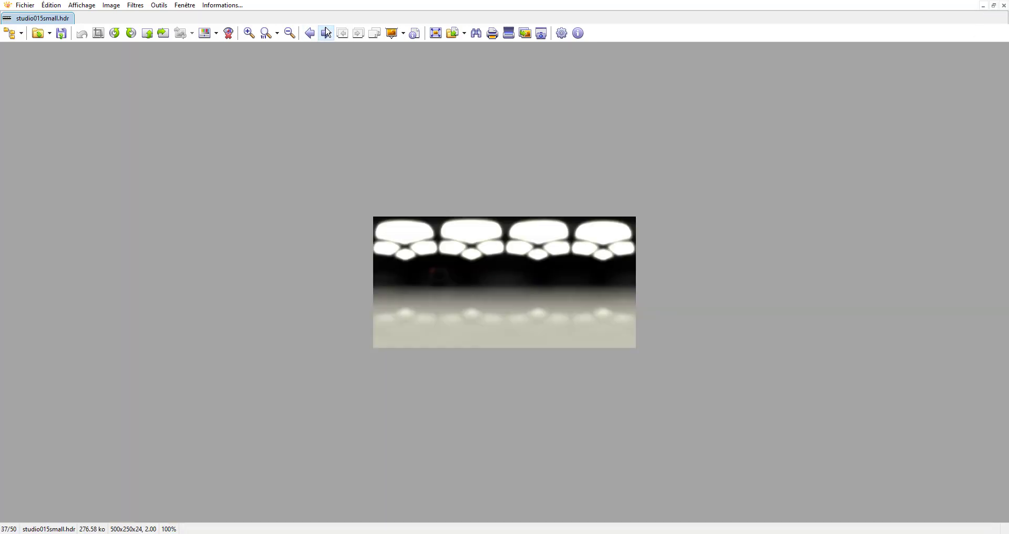
pyautogui.click(326, 34)
pyautogui.click(325, 33)
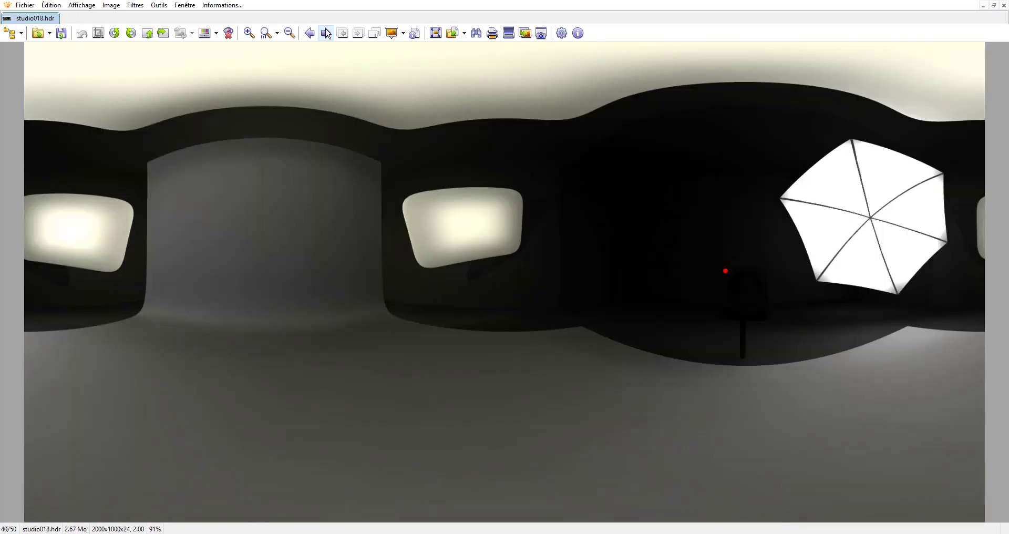
# Step: Browse forward through the remaining studio images to Tall Hall.hdr and return to studio024.hdr
pyautogui.click(326, 33)
pyautogui.click(325, 33)
pyautogui.click(326, 33)
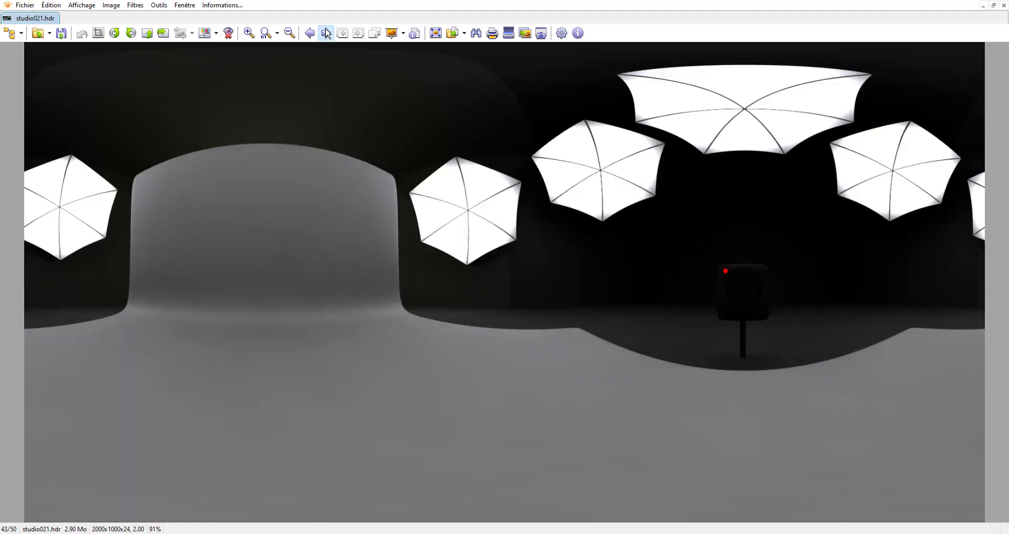
pyautogui.click(326, 33)
pyautogui.click(326, 33)
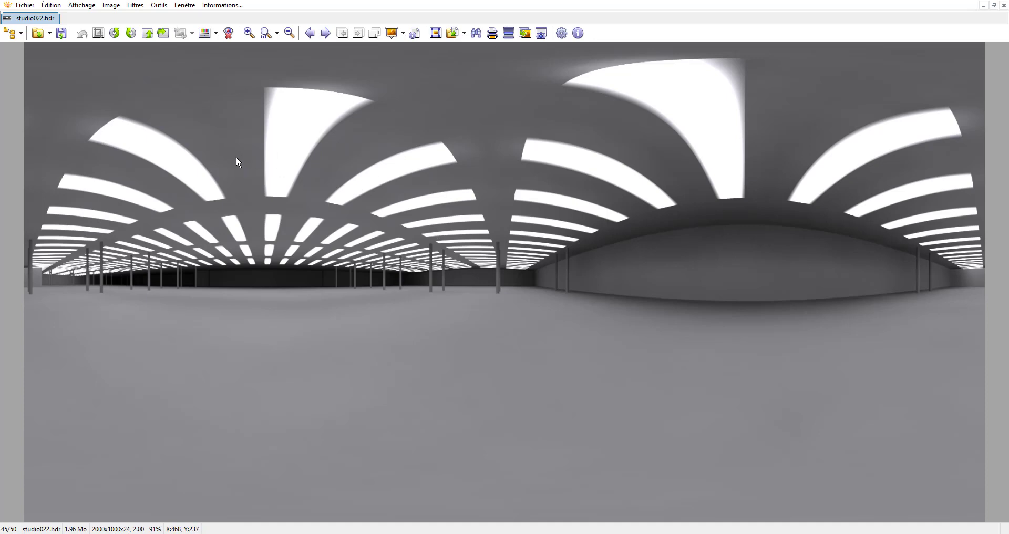
pyautogui.click(326, 33)
pyautogui.click(326, 33)
pyautogui.click(326, 34)
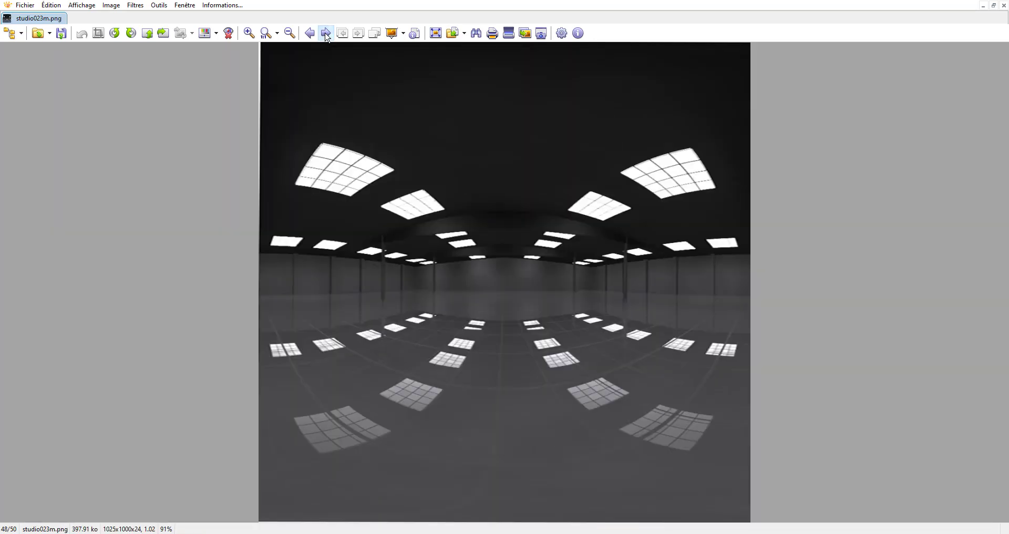
pyautogui.click(325, 33)
pyautogui.click(326, 33)
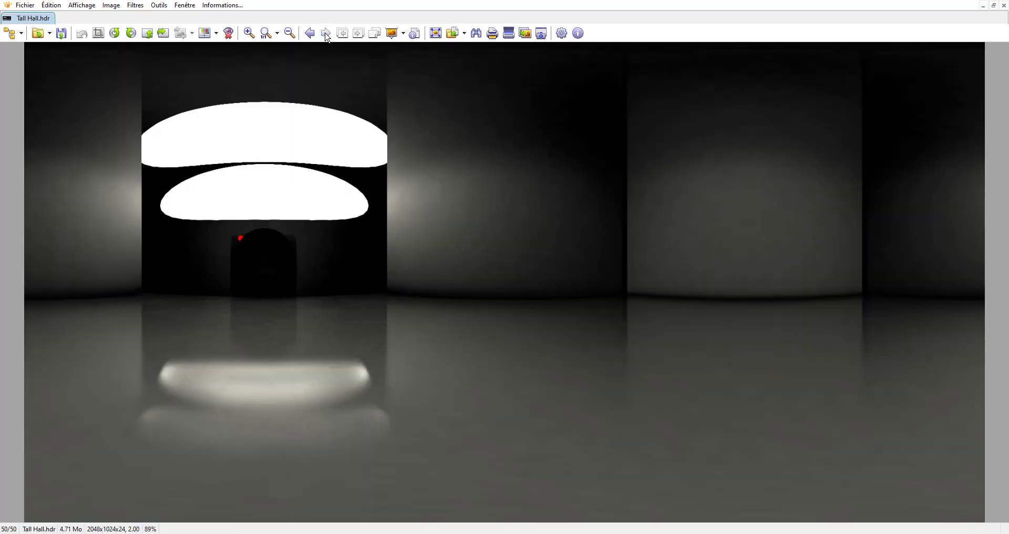
pyautogui.click(311, 34)
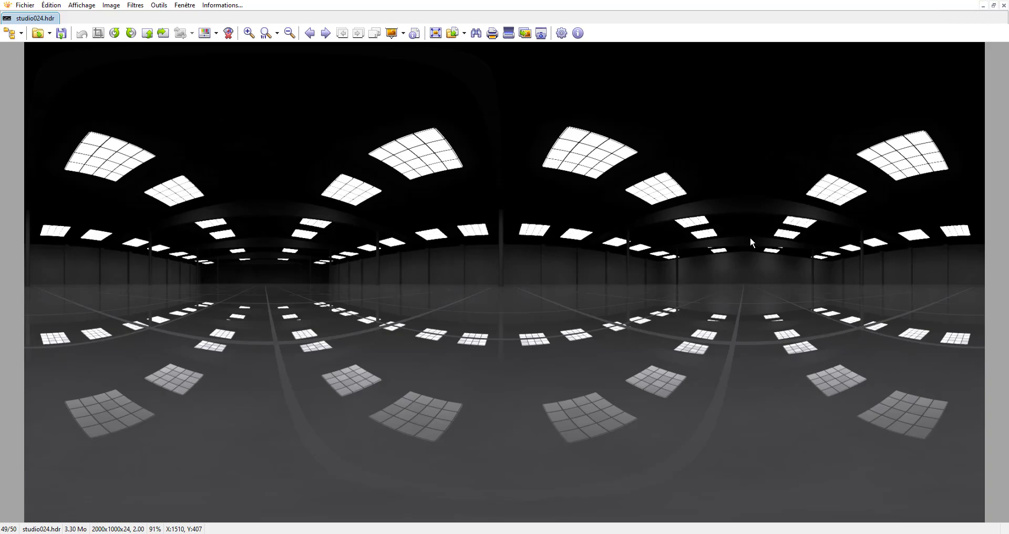
# Step: Switch to Blender and assign an Environment Texture to the world background colour
pyautogui.hotkey('alt', 'Tab')
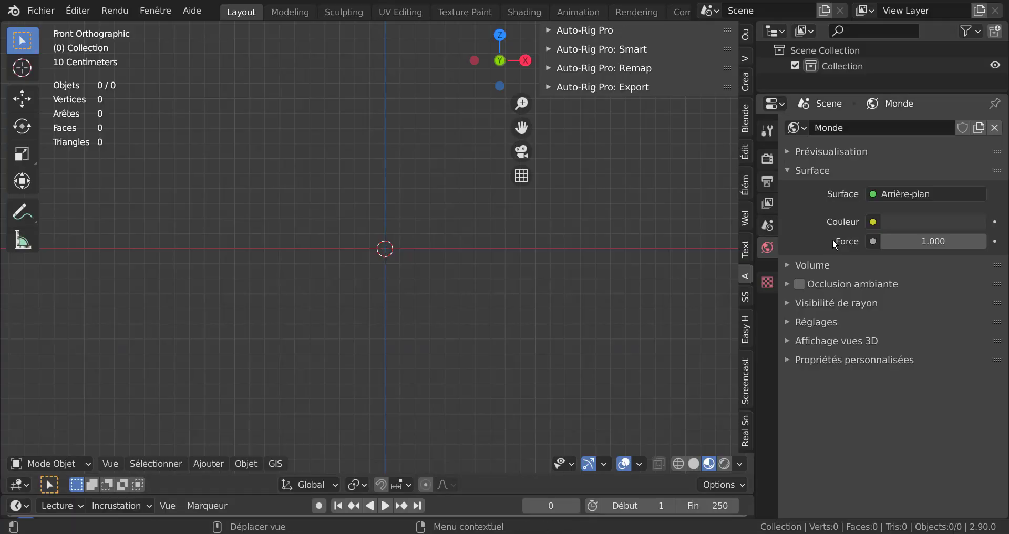
pyautogui.click(874, 222)
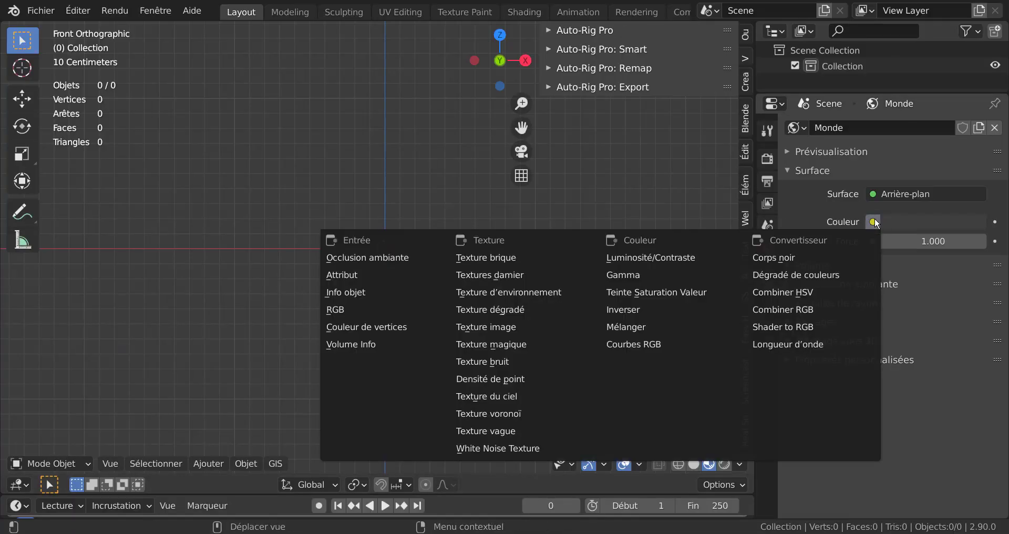
pyautogui.click(507, 291)
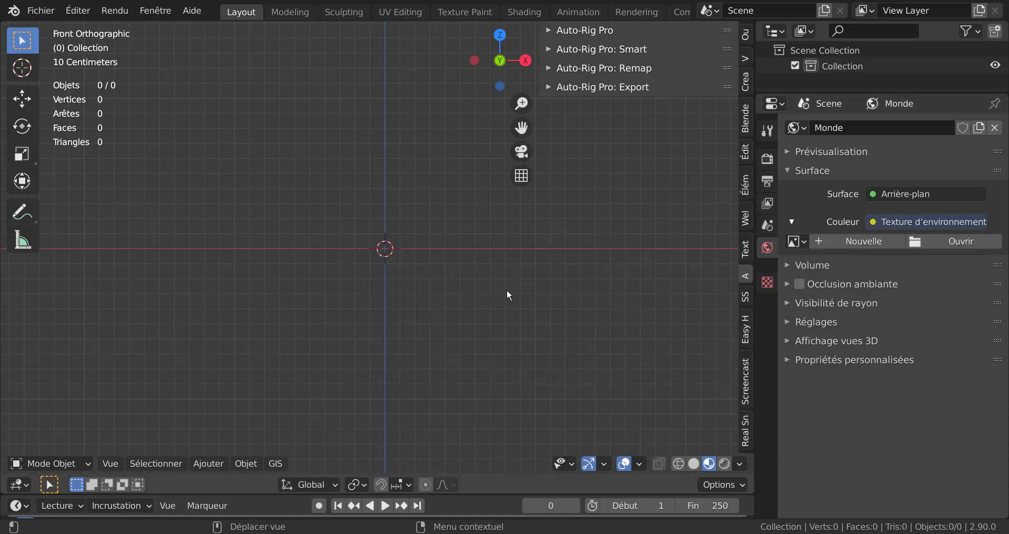
# Step: Load studio023.hdr from the bookmarked HDRI Studio folder as the world environment image
pyautogui.click(950, 241)
pyautogui.scroll(-2, 223, 397)
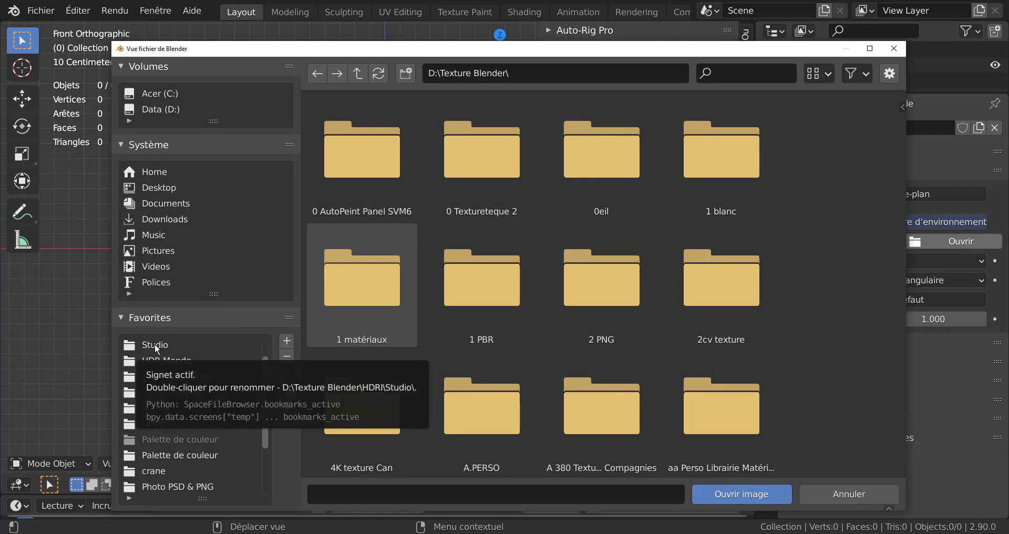
pyautogui.moveTo(265, 396); pyautogui.dragTo(266, 368)
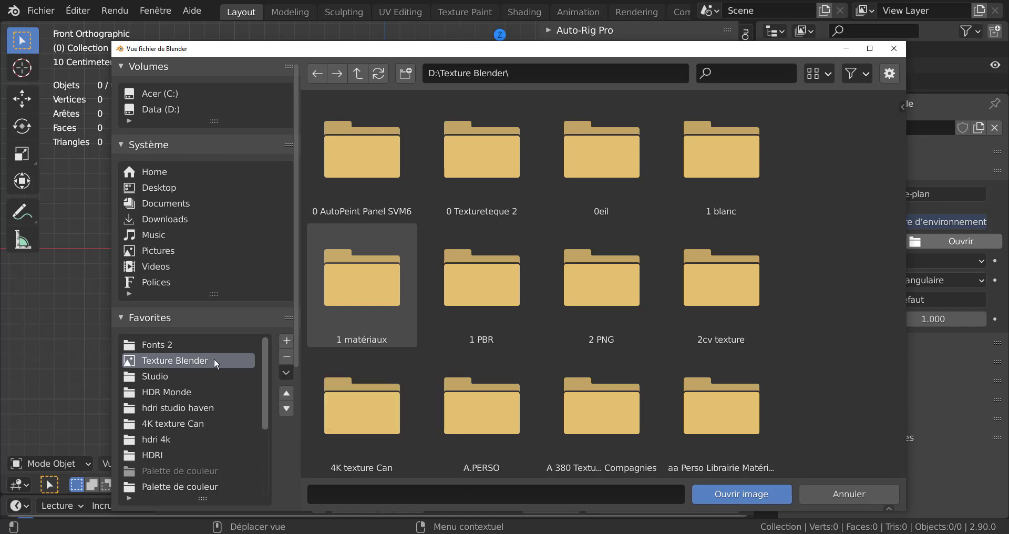
pyautogui.click(181, 361)
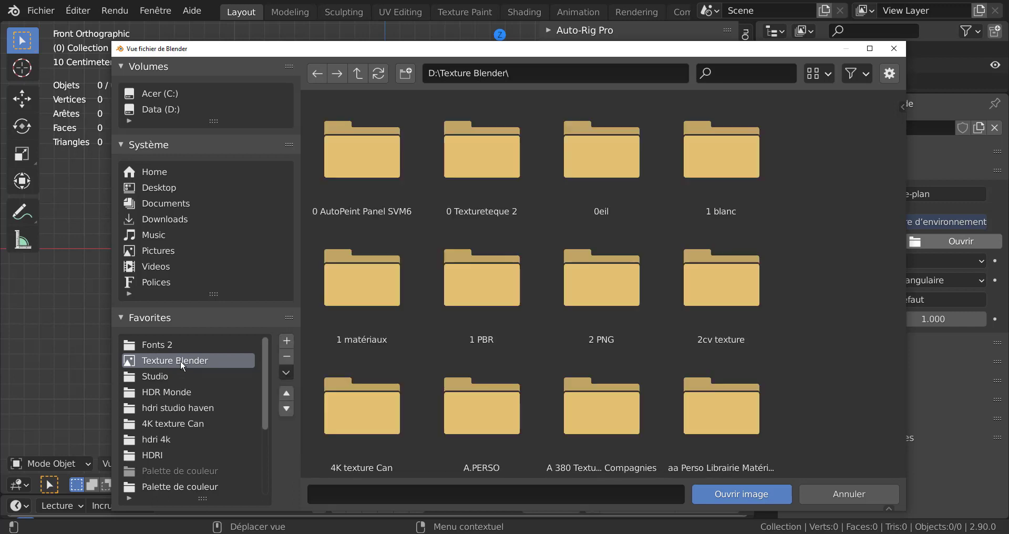
pyautogui.click(158, 376)
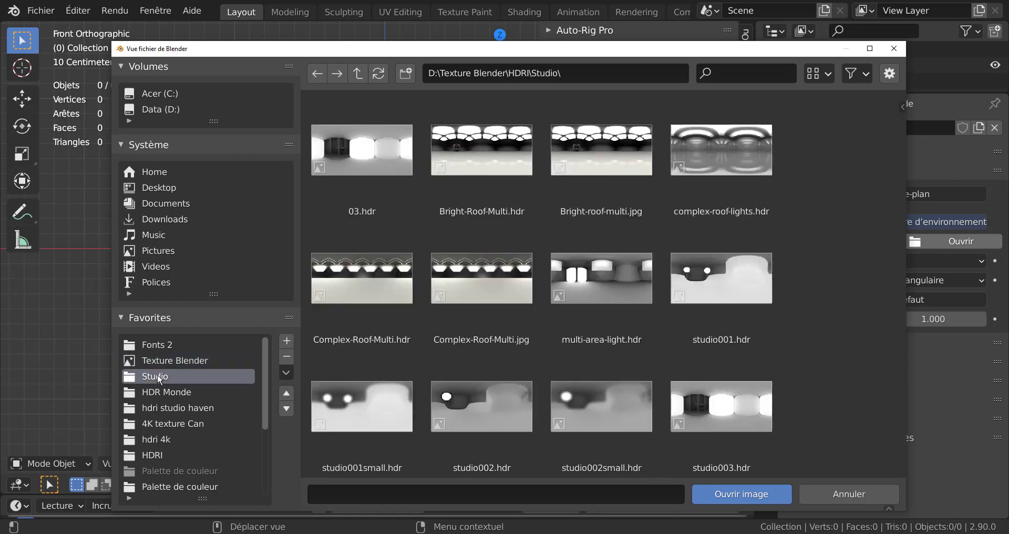
pyautogui.scroll(-8, 825, 307)
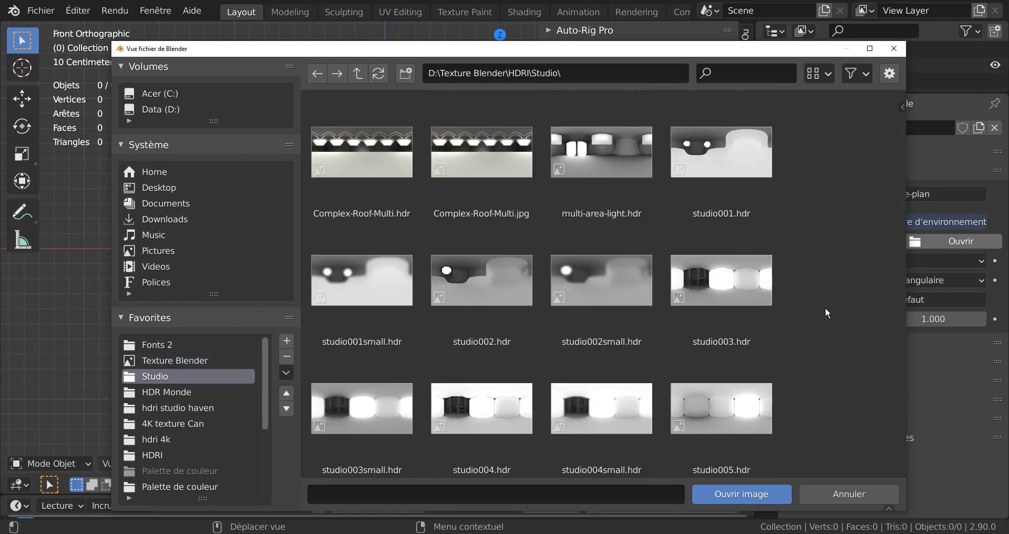
pyautogui.scroll(-12, 837, 298)
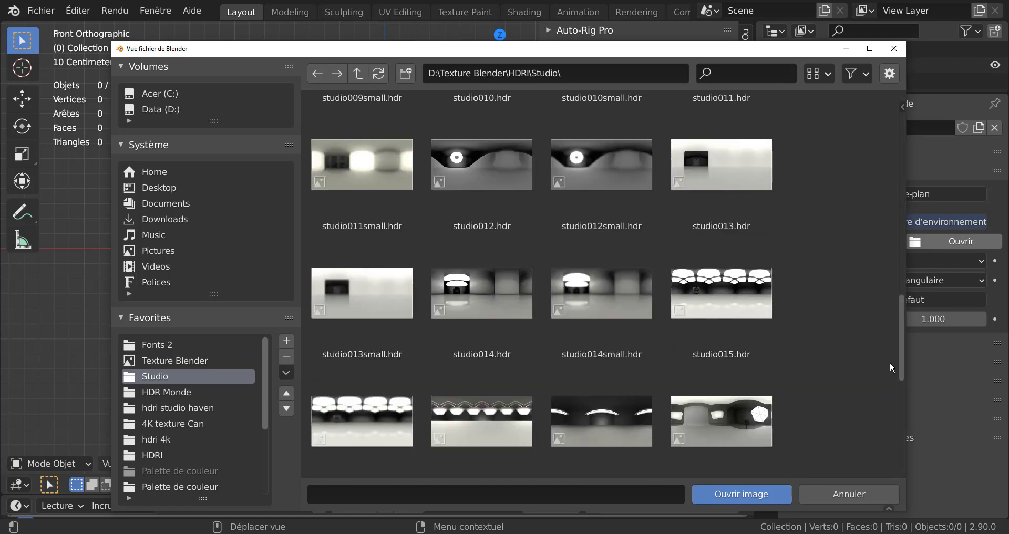
pyautogui.moveTo(903, 338); pyautogui.dragTo(911, 403)
pyautogui.click(486, 410)
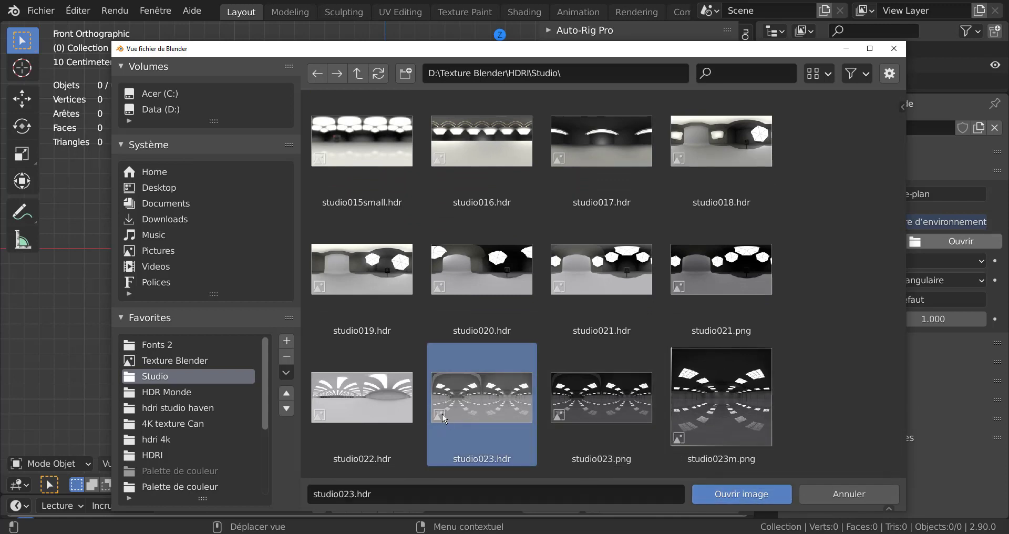
pyautogui.click(741, 495)
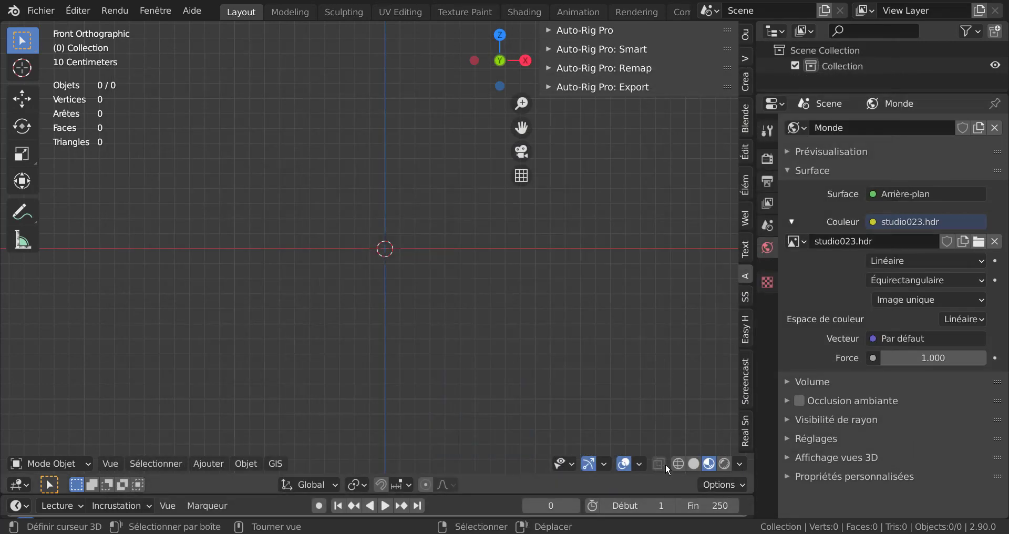
# Step: Display the viewport in rendered shading and look around the studio environment toward its floor
pyautogui.click(724, 463)
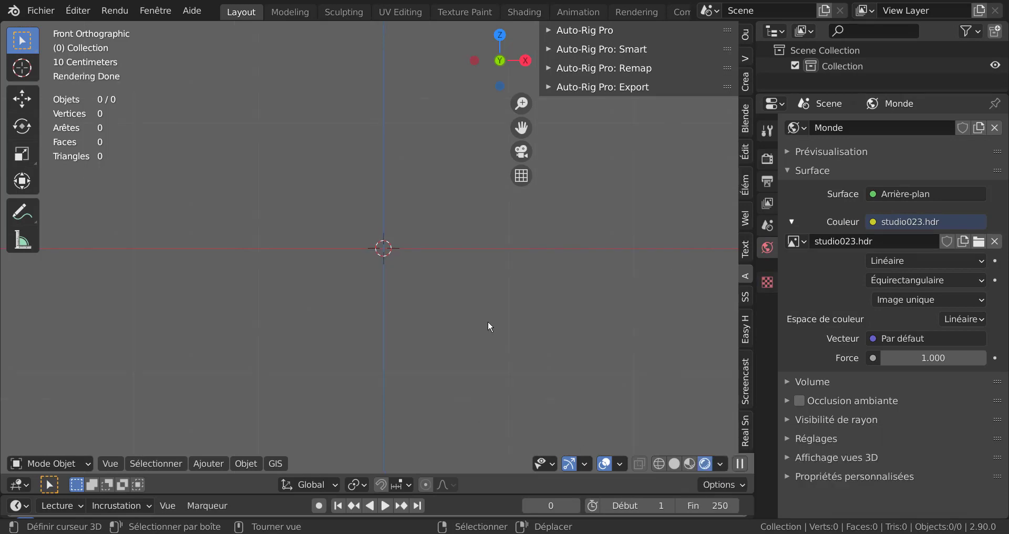
pyautogui.moveTo(367, 343); pyautogui.dragTo(103, 329, button='middle')
pyautogui.moveTo(310, 343); pyautogui.dragTo(462, 326, button='middle')
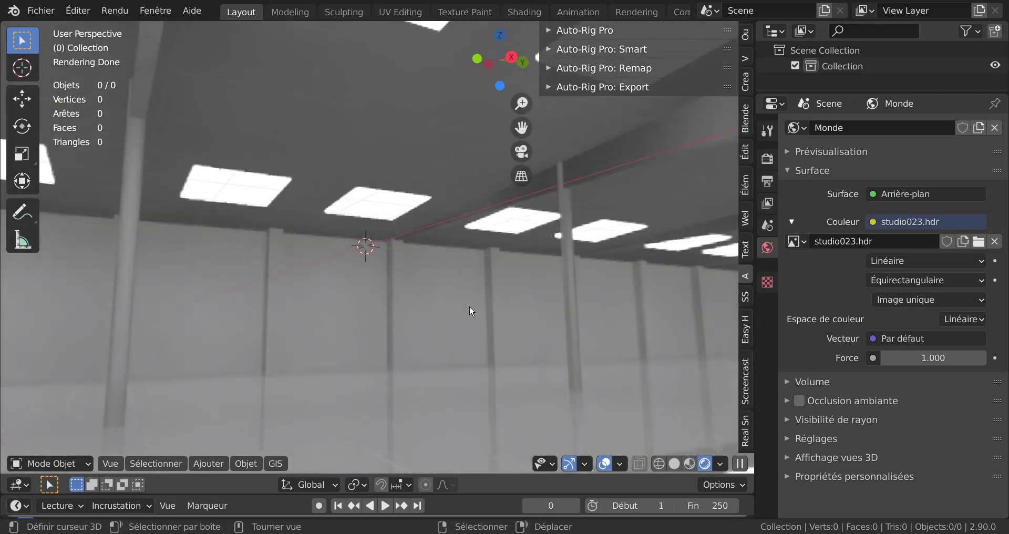
pyautogui.moveTo(542, 295); pyautogui.dragTo(511, 367, button='middle')
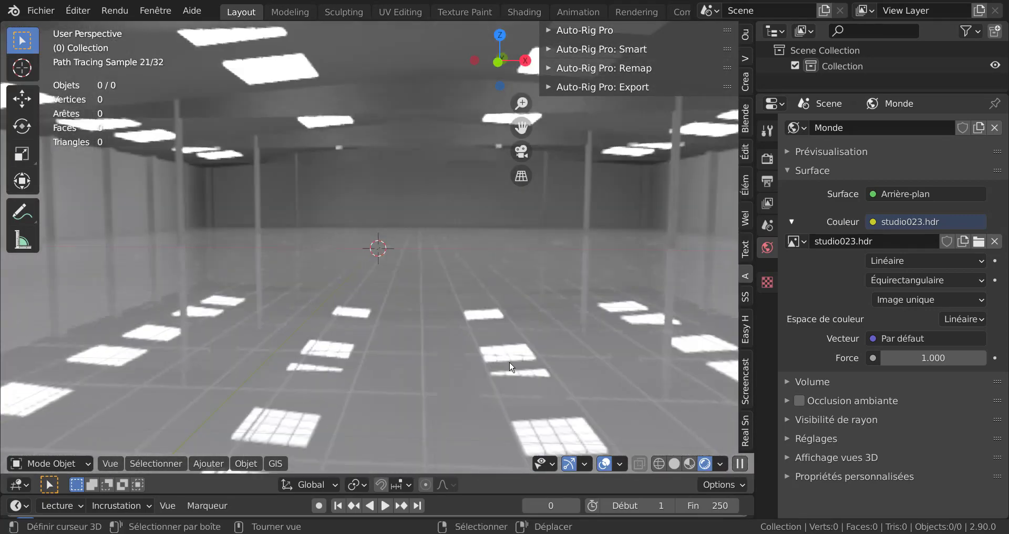
# Step: Add a monkey mesh to the scene and view it close up at an angle
pyautogui.click(209, 463)
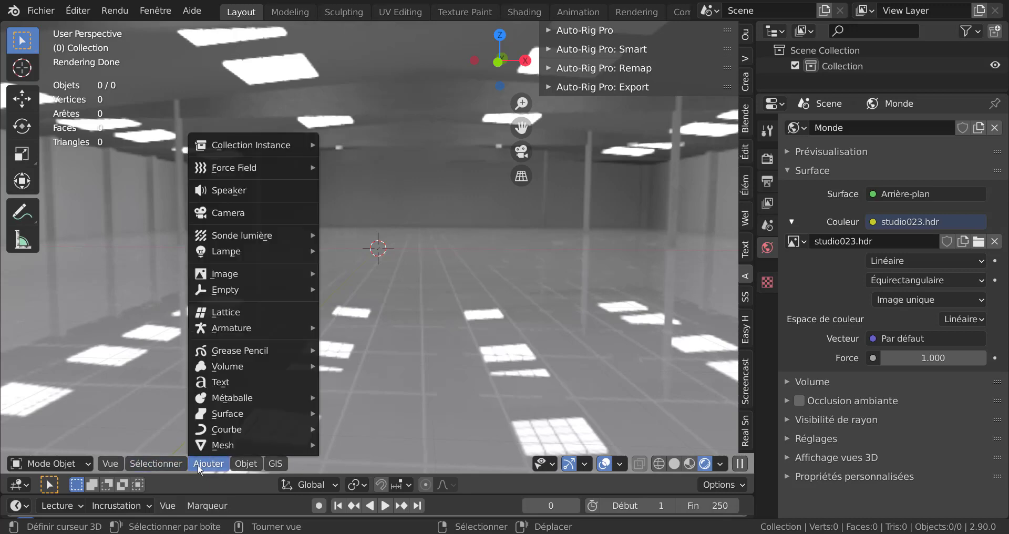
pyautogui.moveTo(203, 447)
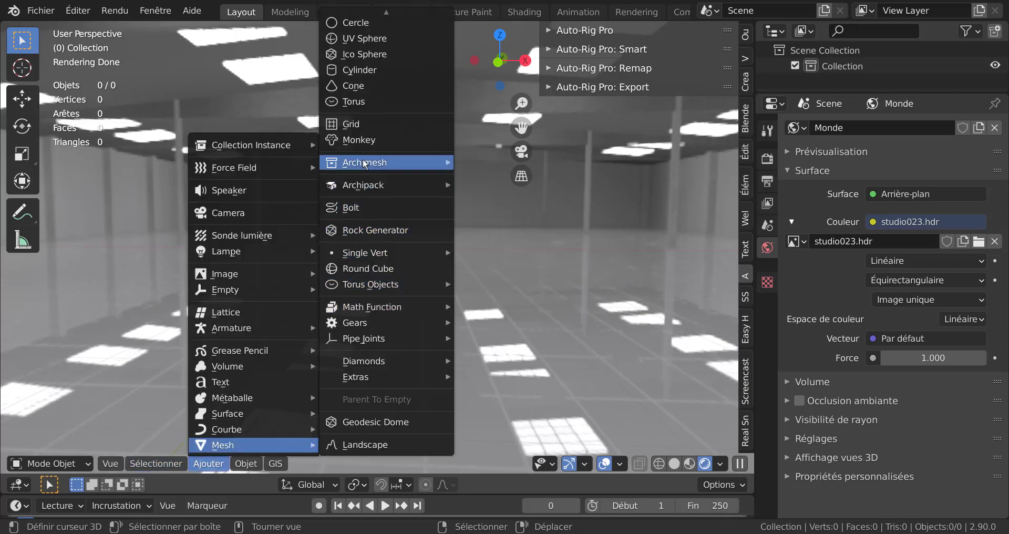
pyautogui.click(368, 141)
pyautogui.moveTo(643, 355); pyautogui.dragTo(566, 361, button='middle')
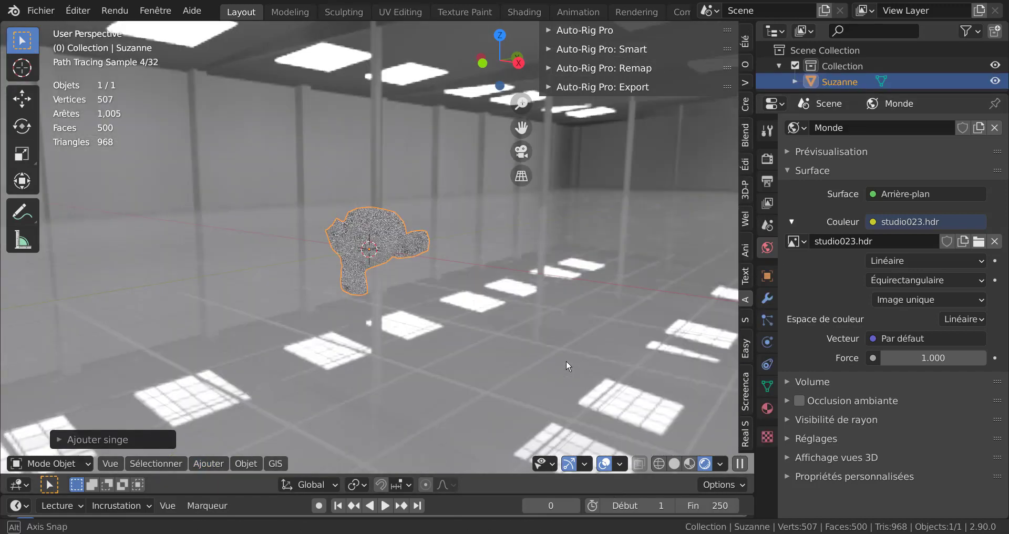
pyautogui.scroll(5, 563, 363)
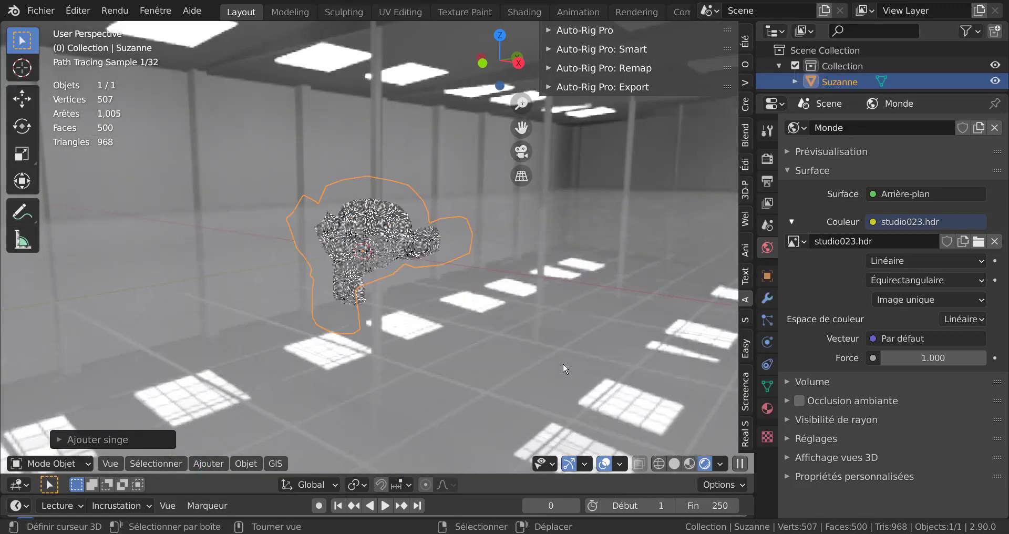
# Step: Give the monkey a new material with a pink base colour and a roughness of 0
pyautogui.click(767, 409)
pyautogui.click(881, 180)
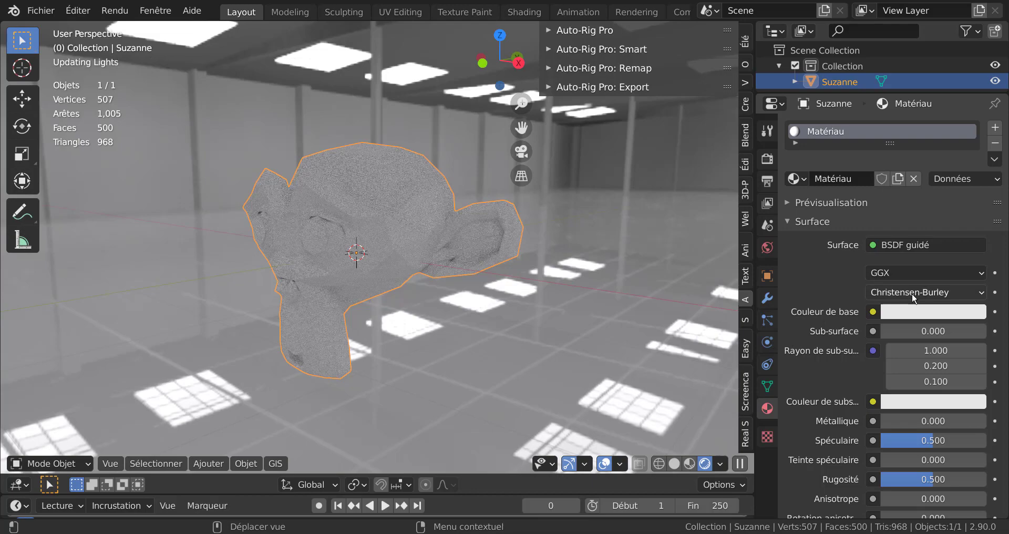
pyautogui.click(917, 312)
pyautogui.click(927, 183)
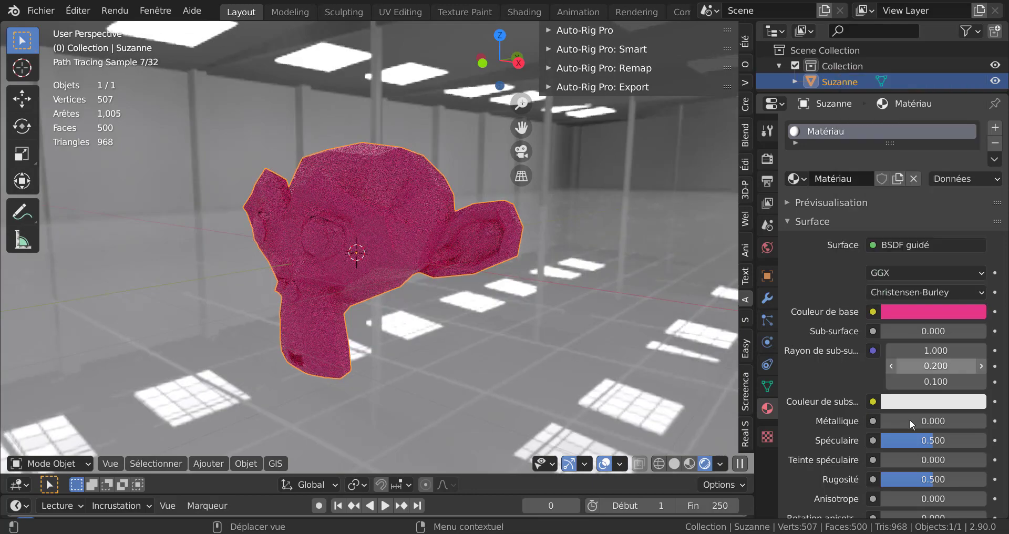
pyautogui.scroll(-3, 907, 412)
pyautogui.moveTo(938, 414); pyautogui.dragTo(879, 415)
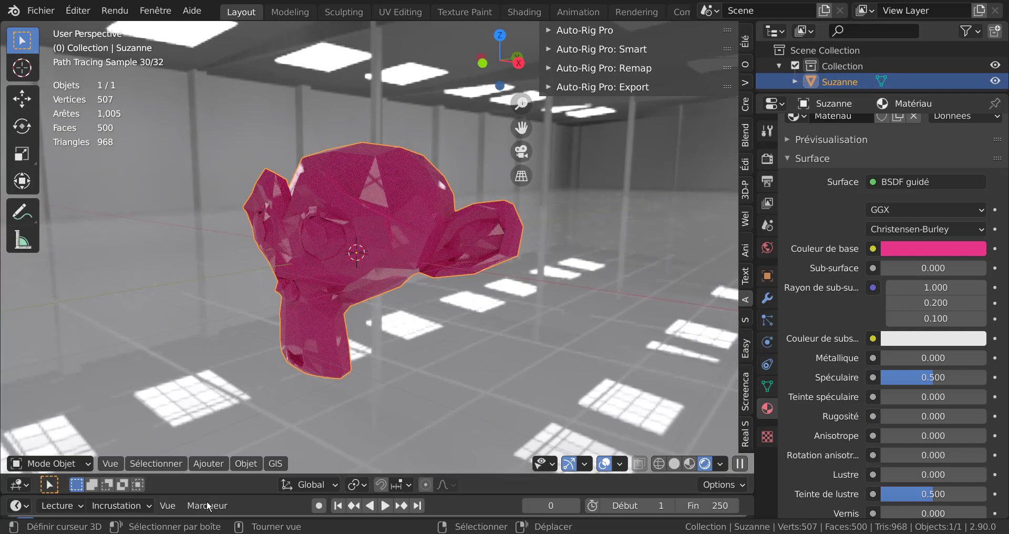
# Step: Shade the monkey smooth and add a Catmull-Clark Subdivision modifier with 2 viewport levels
pyautogui.click(246, 463)
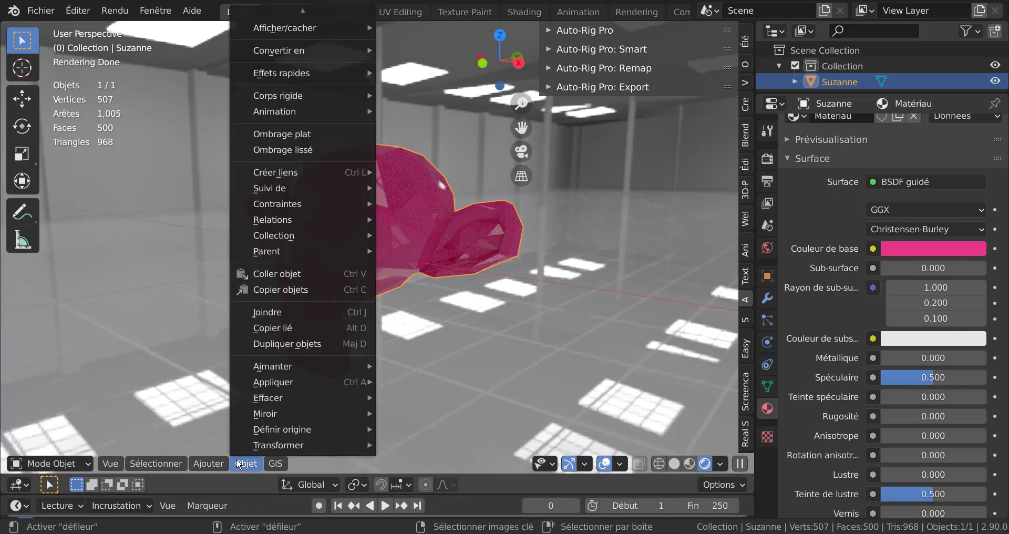
pyautogui.click(274, 150)
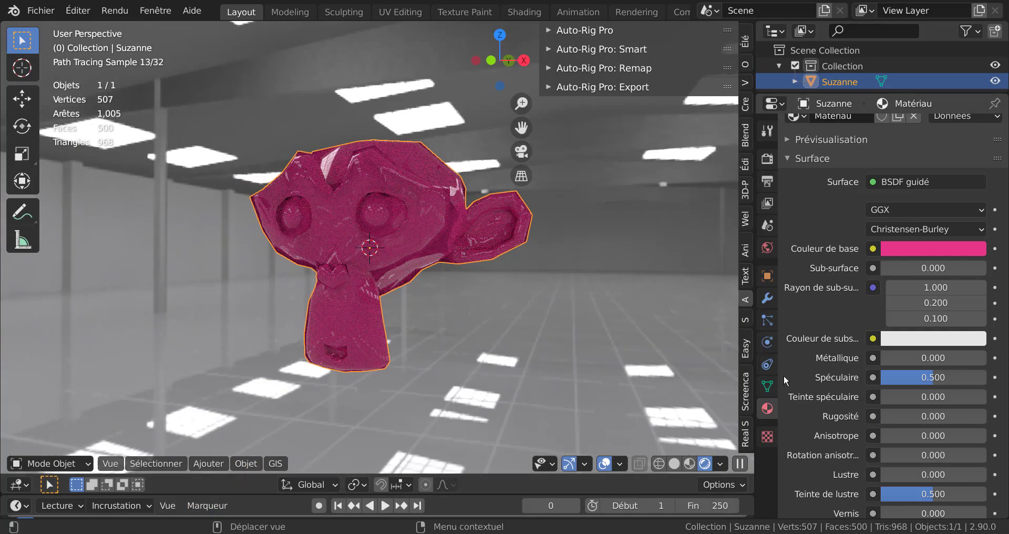
pyautogui.click(767, 298)
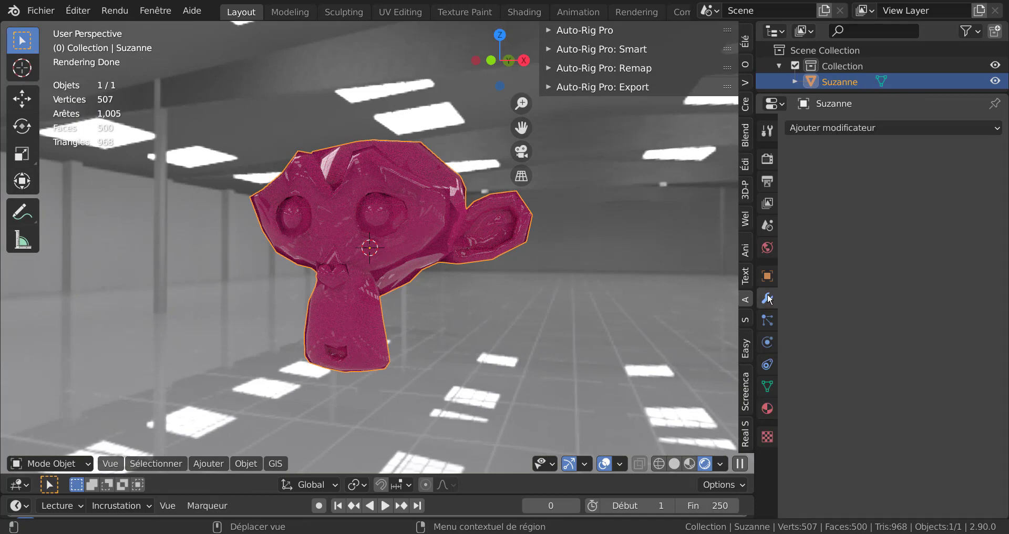
pyautogui.click(844, 127)
pyautogui.click(615, 389)
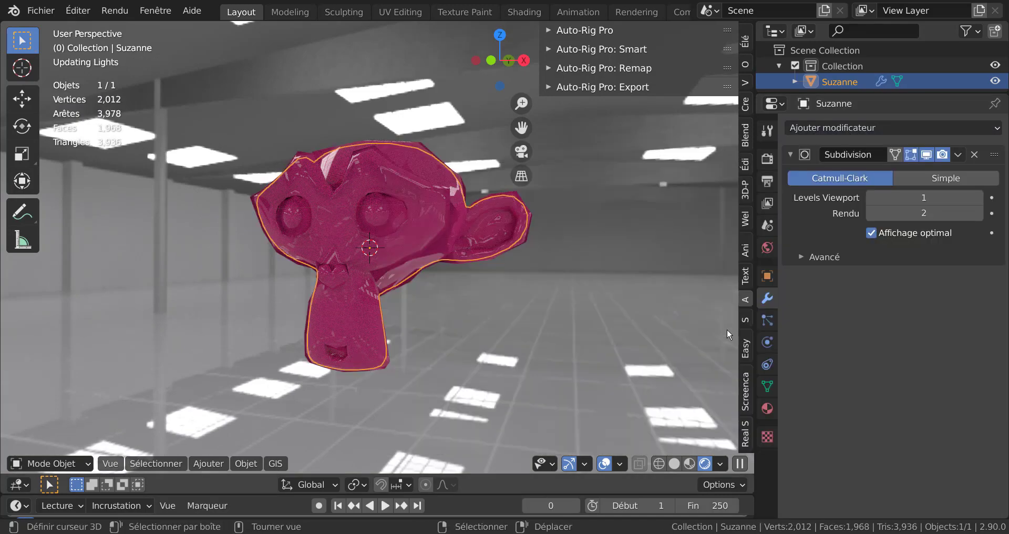
pyautogui.click(979, 198)
# Step: Replace the world's studio environment image with hdri_002_nordicfxnet.hdr from the hdri 4k folder
pyautogui.moveTo(593, 327); pyautogui.dragTo(535, 344, button='middle')
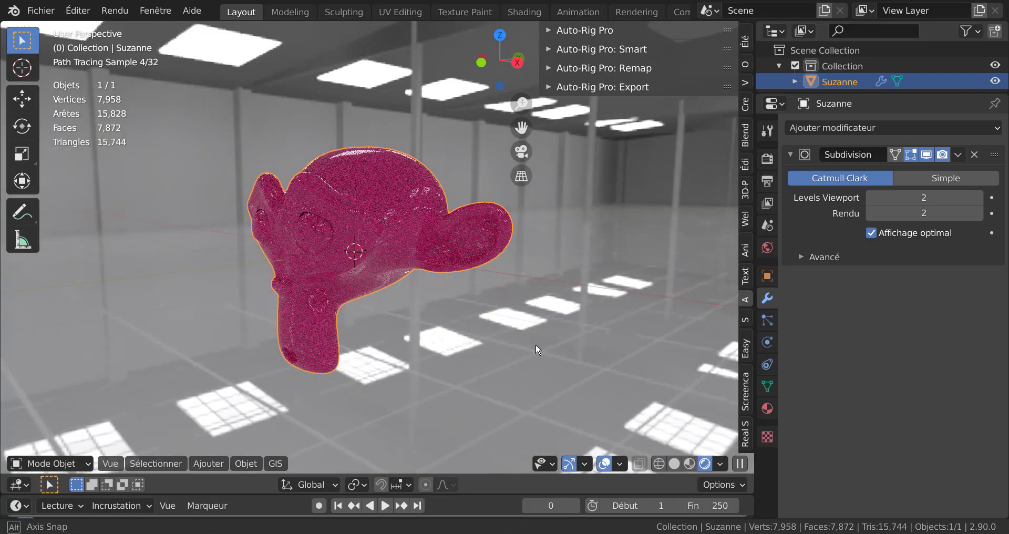
pyautogui.scroll(2, 519, 342)
pyautogui.moveTo(409, 370); pyautogui.dragTo(526, 297, button='middle')
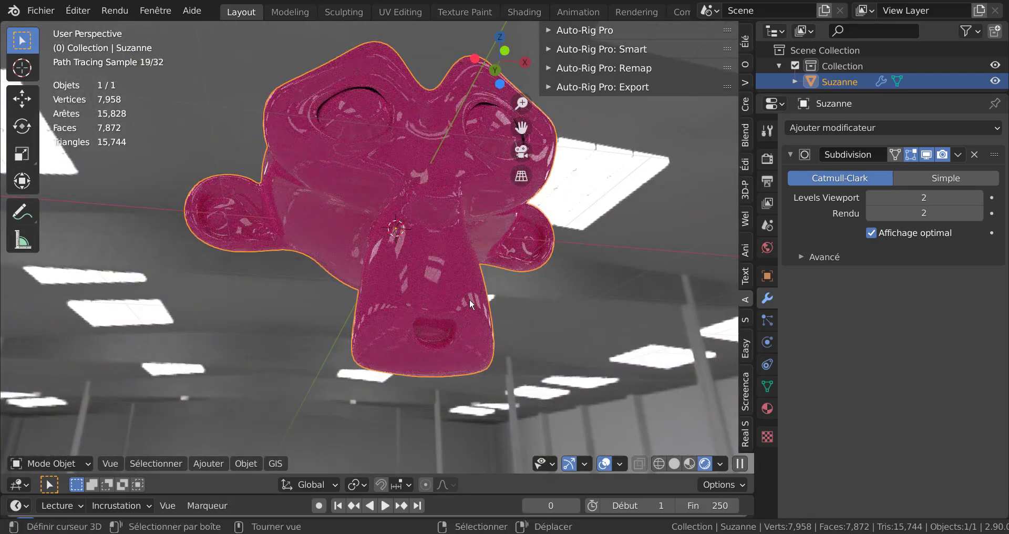
pyautogui.moveTo(448, 284)
pyautogui.mouseDown(button='middle')
pyautogui.moveTo(478, 352)
pyautogui.moveTo(466, 360)
pyautogui.mouseUp(button='middle')
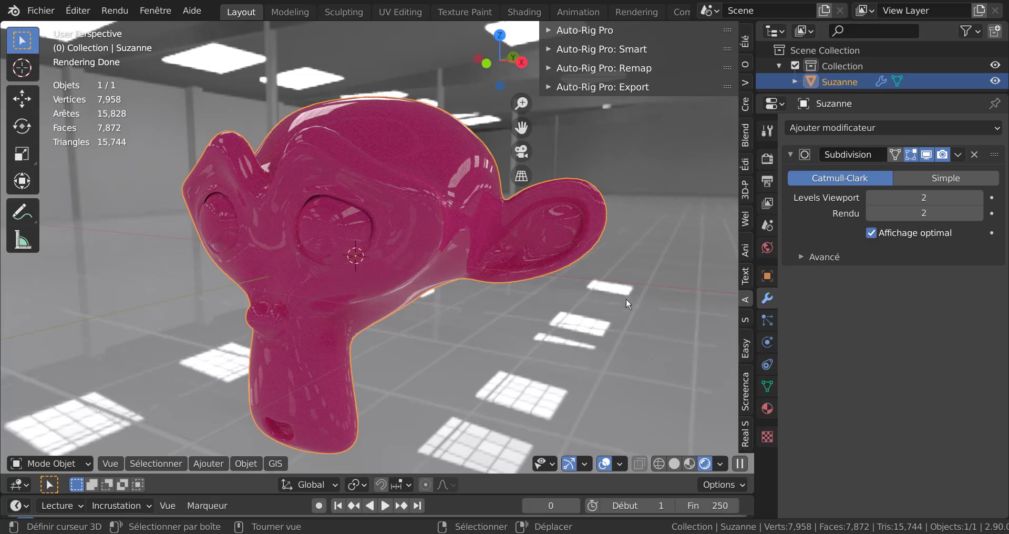
pyautogui.press('n')
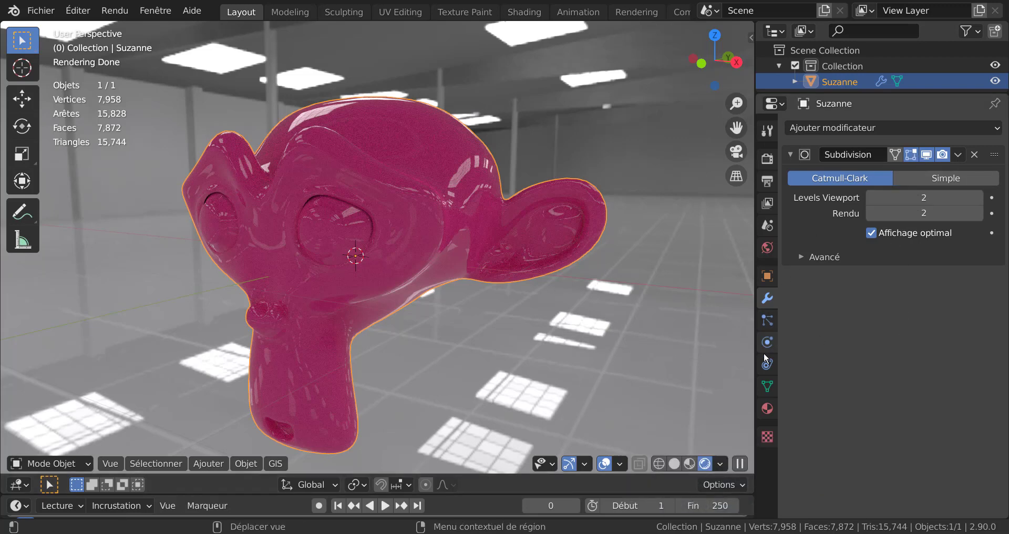
pyautogui.click(767, 248)
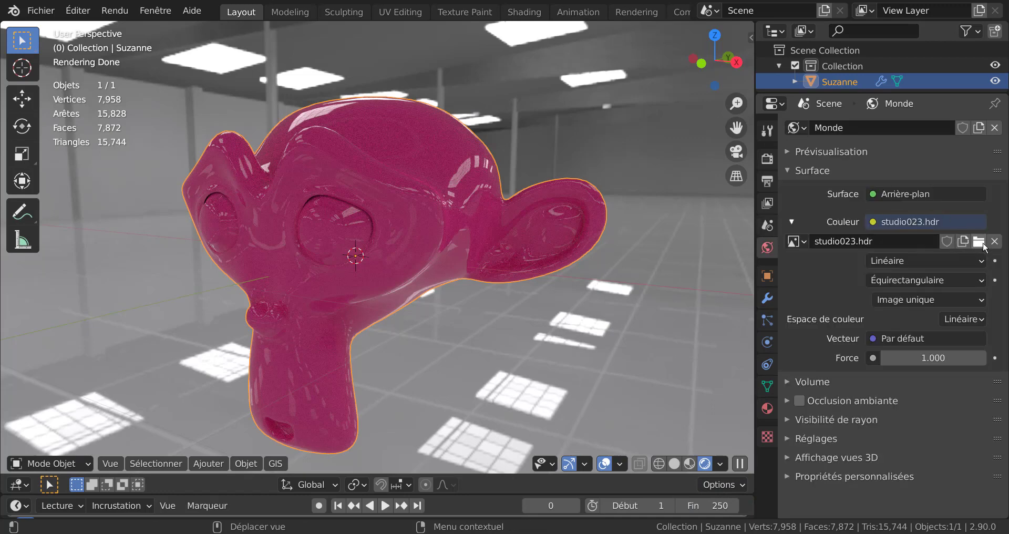
pyautogui.click(980, 243)
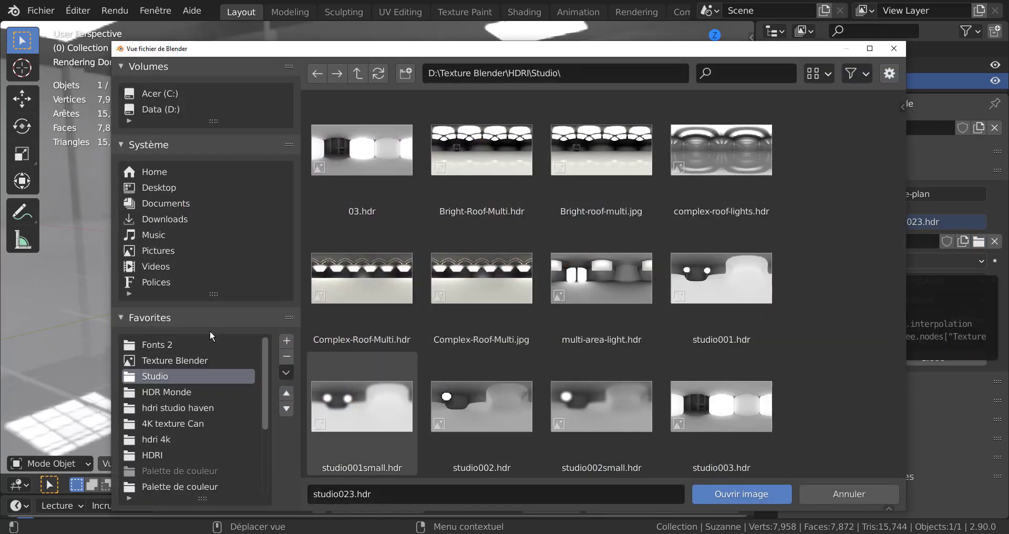
pyautogui.click(154, 438)
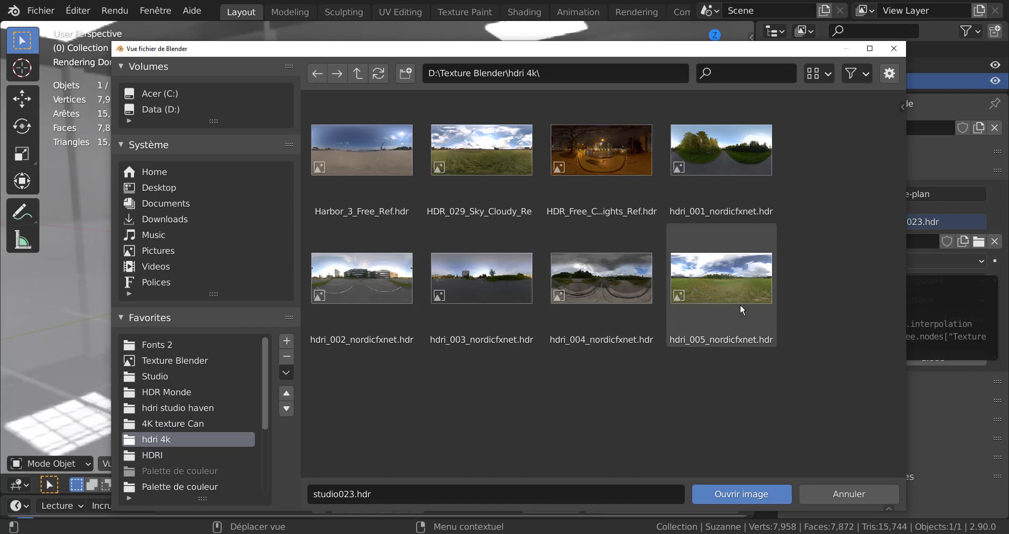
pyautogui.click(360, 286)
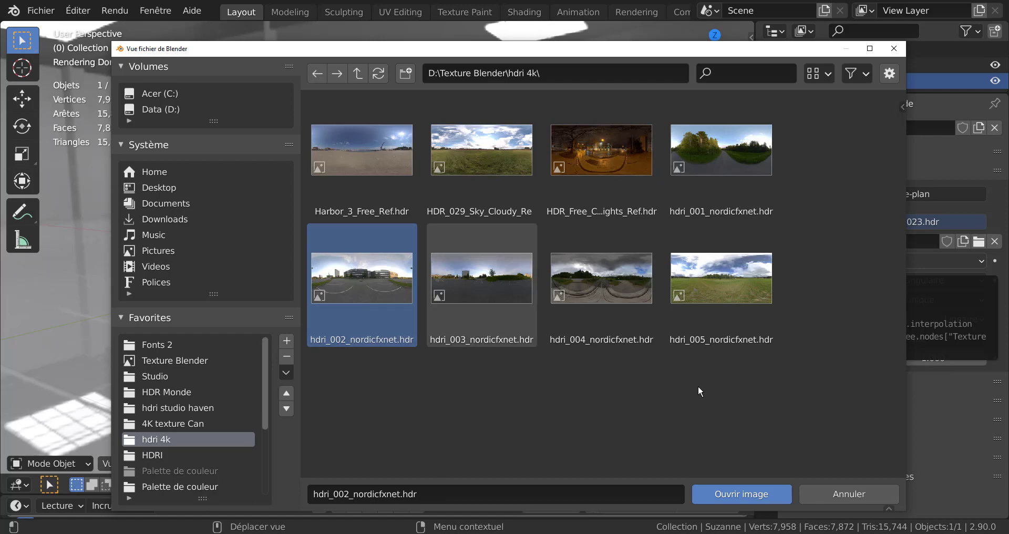
pyautogui.click(736, 494)
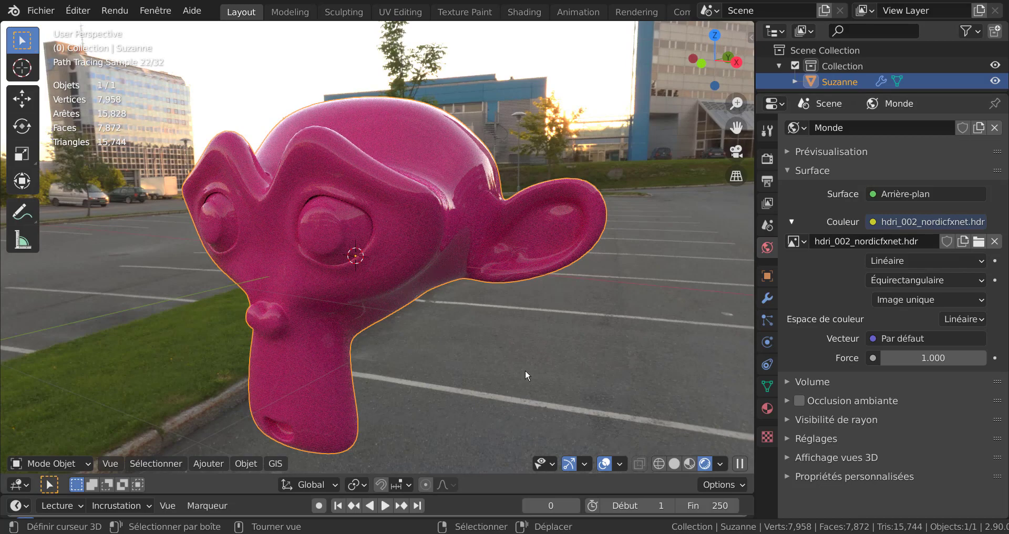
# Step: Examine the parking-lot environment and its reflections on the glossy monkey from several angles and distances
pyautogui.moveTo(535, 373)
pyautogui.mouseDown(button='middle')
pyautogui.moveTo(480, 374)
pyautogui.moveTo(614, 329)
pyautogui.moveTo(666, 346)
pyautogui.moveTo(427, 355)
pyautogui.moveTo(537, 356)
pyautogui.mouseUp(button='middle')
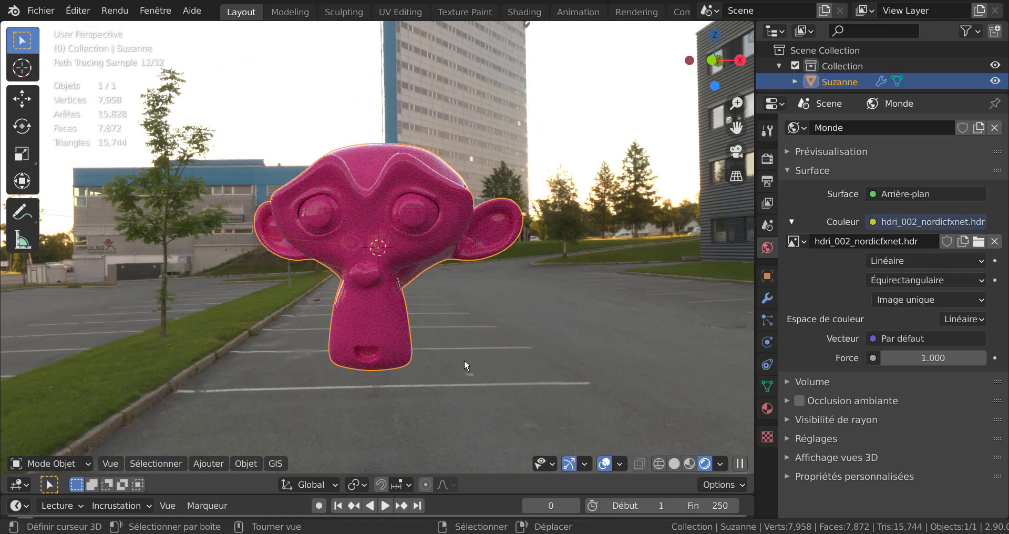
pyautogui.moveTo(479, 381); pyautogui.dragTo(59, 35, button='middle')
pyautogui.moveTo(633, 329); pyautogui.dragTo(588, 342, button='middle')
pyautogui.scroll(2, 468, 326)
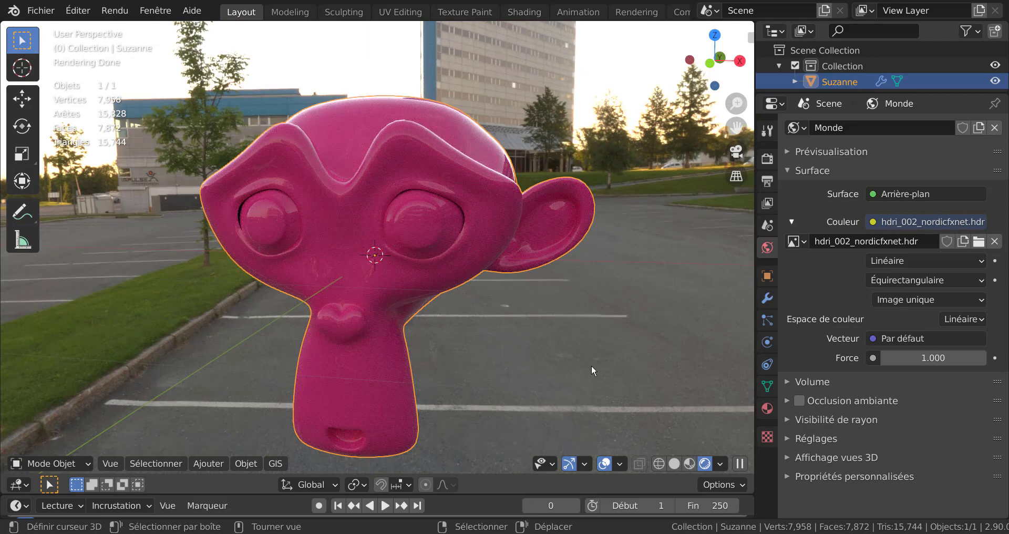
pyautogui.scroll(-2, 595, 368)
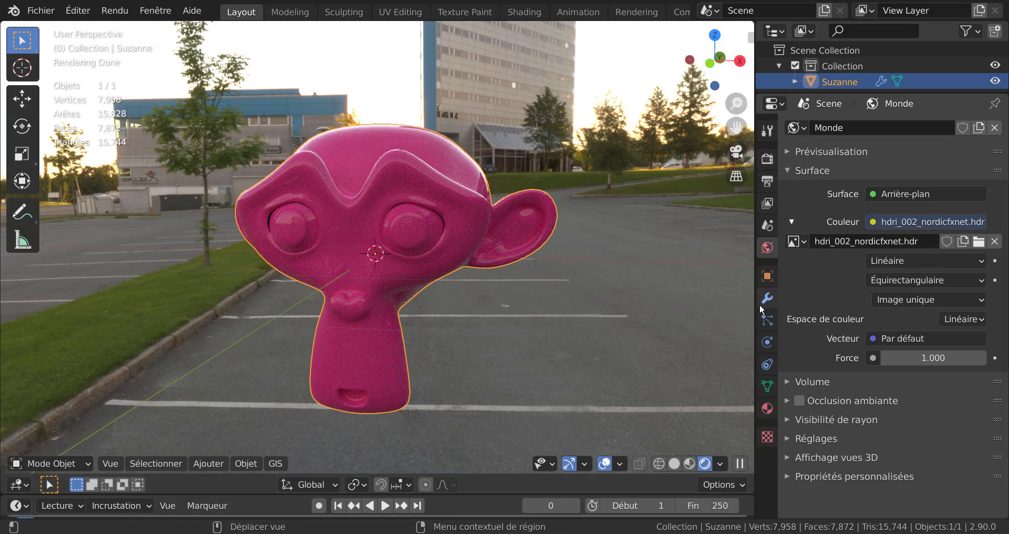
pyautogui.moveTo(755, 309)
pyautogui.mouseDown()
pyautogui.moveTo(762, 315)
pyautogui.moveTo(752, 316)
pyautogui.mouseUp()
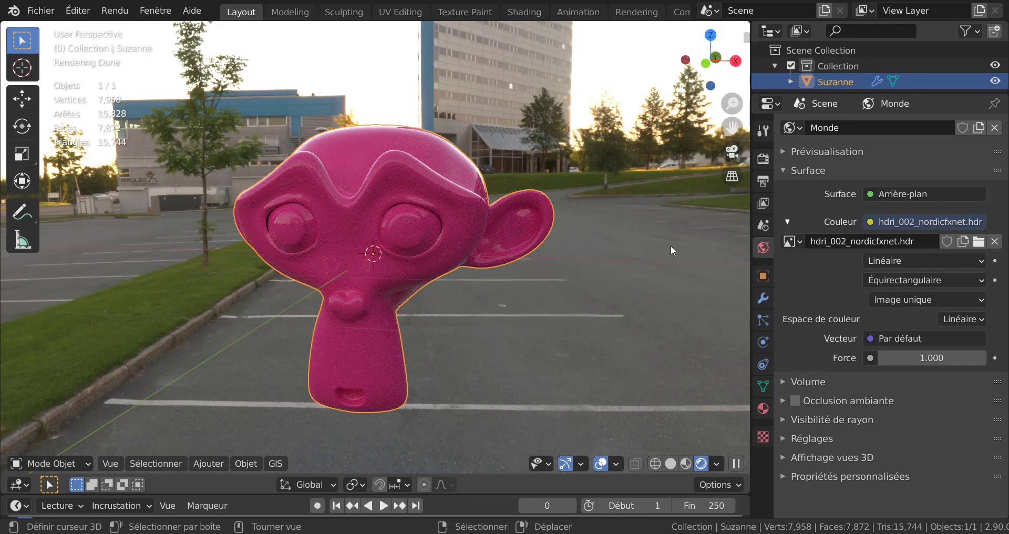
pyautogui.scroll(-2, 660, 301)
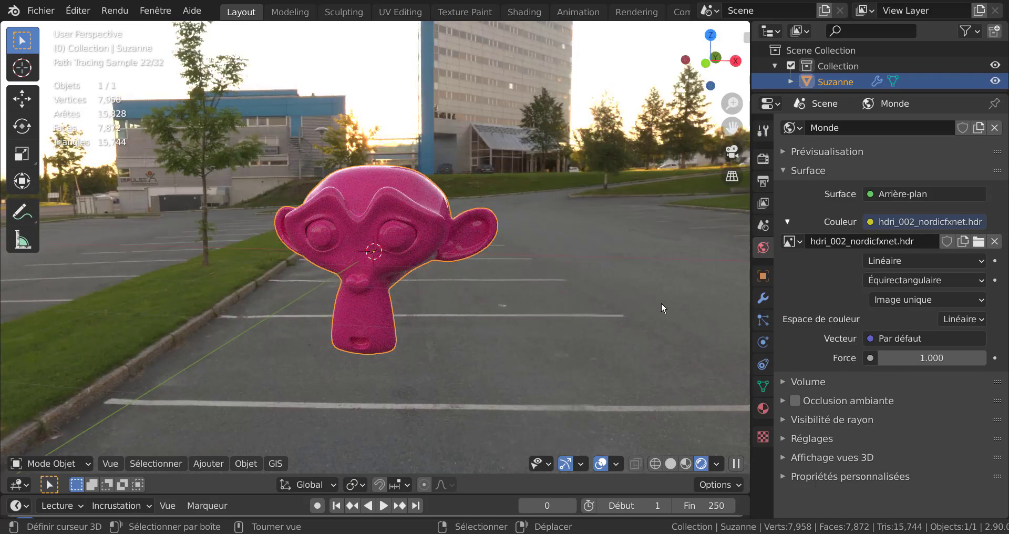
pyautogui.scroll(2, 661, 302)
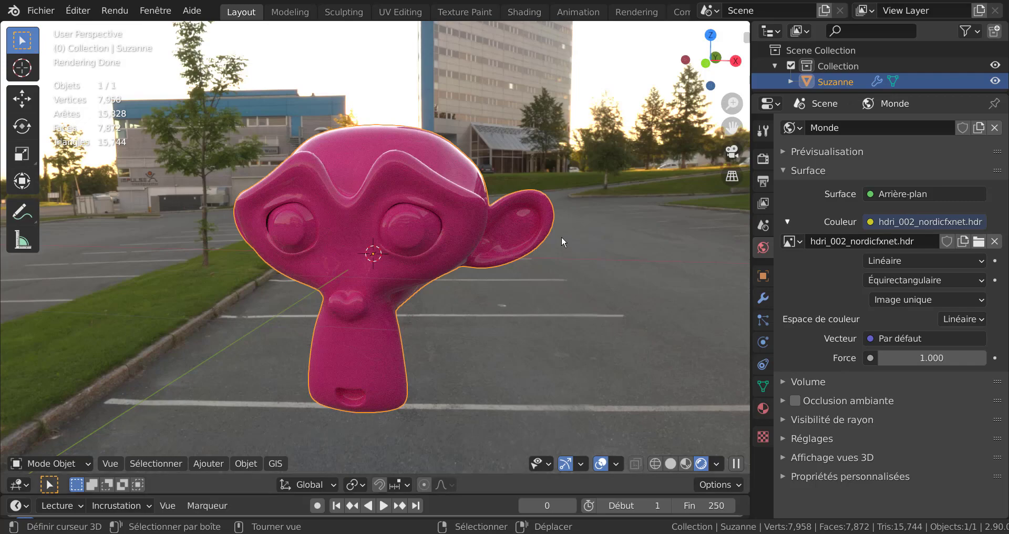
pyautogui.moveTo(613, 322); pyautogui.dragTo(563, 327, button='middle')
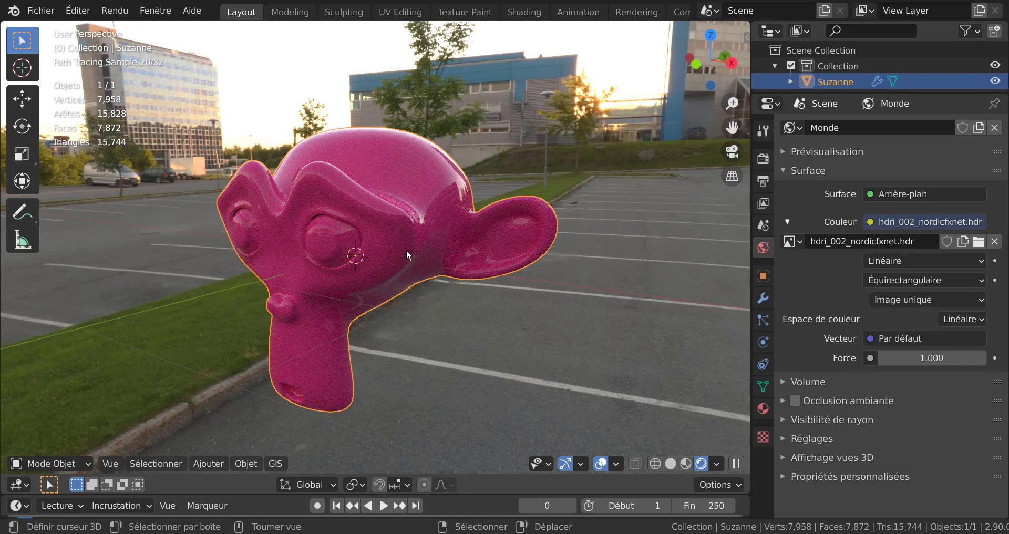
pyautogui.moveTo(573, 339); pyautogui.dragTo(574, 326, button='middle')
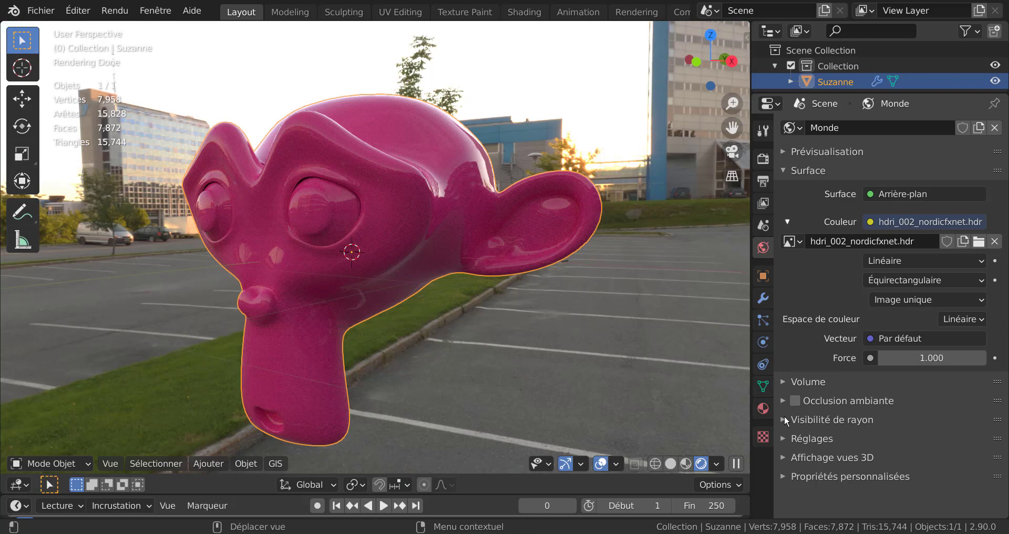
# Step: Enable ambient occlusion for the HDRI world and set its factor to 0.36
pyautogui.click(795, 401)
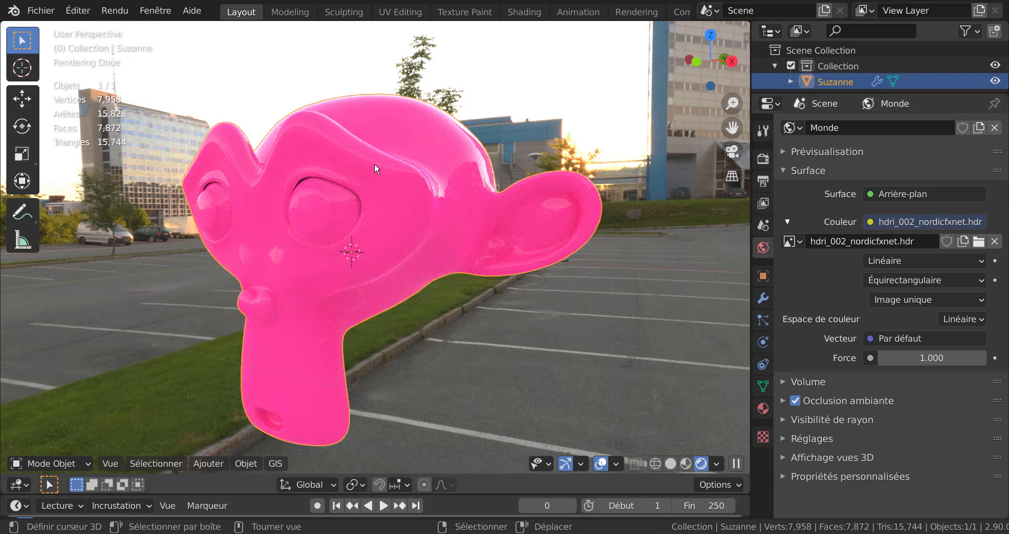
pyautogui.click(783, 402)
pyautogui.moveTo(942, 426); pyautogui.dragTo(916, 426)
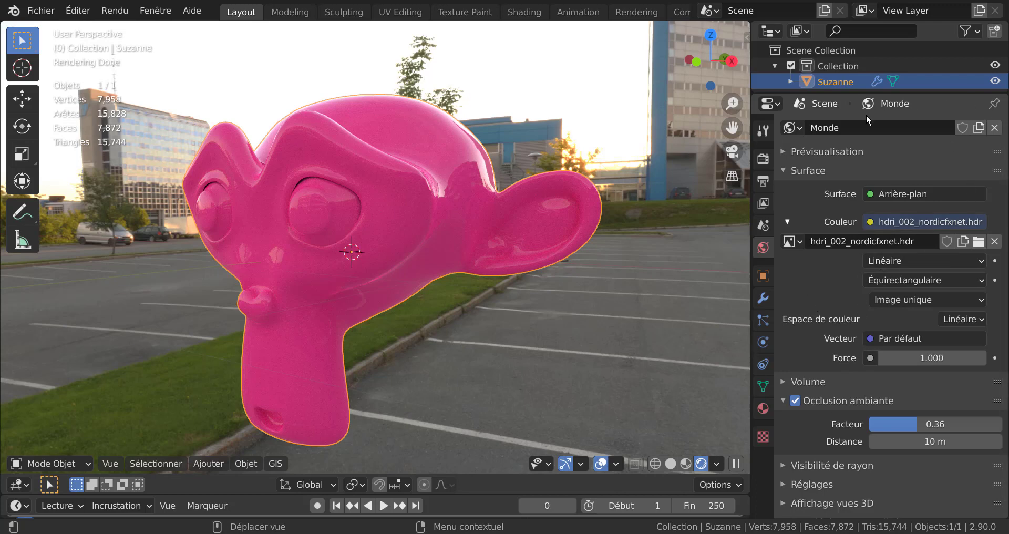
# Step: Replace the HDRI world with a new plain world and enable its ambient occlusion with a factor of 0.57
pyautogui.click(995, 128)
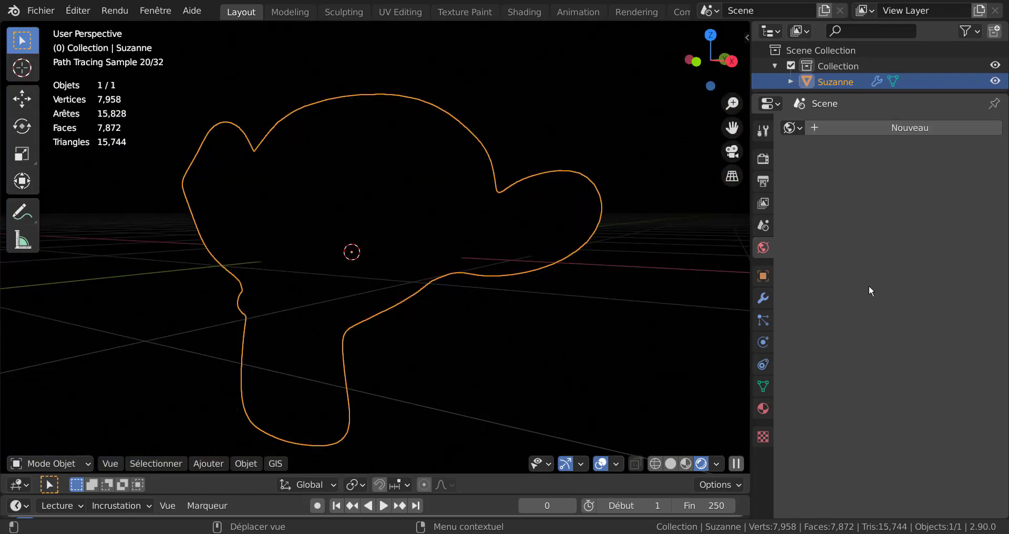
pyautogui.click(903, 123)
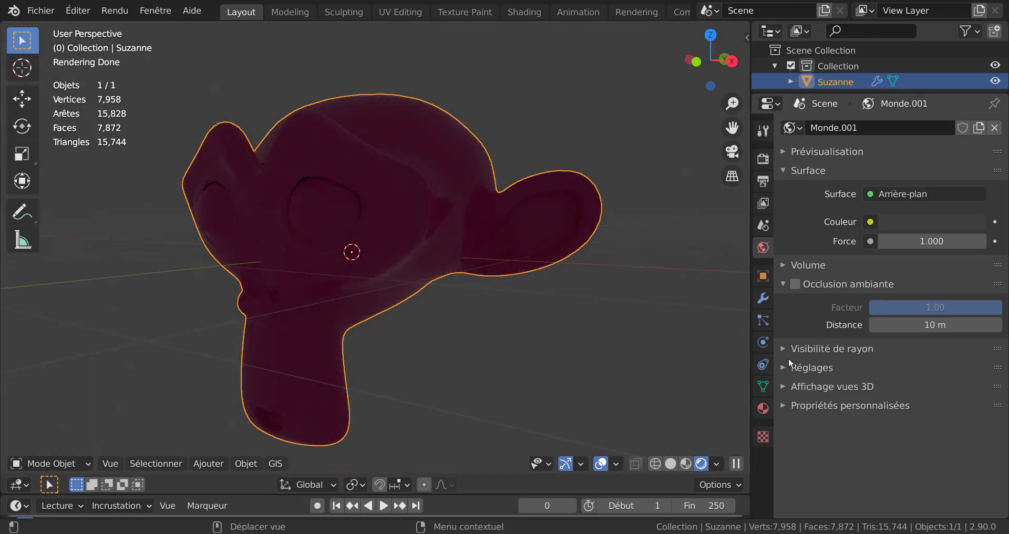
pyautogui.click(792, 283)
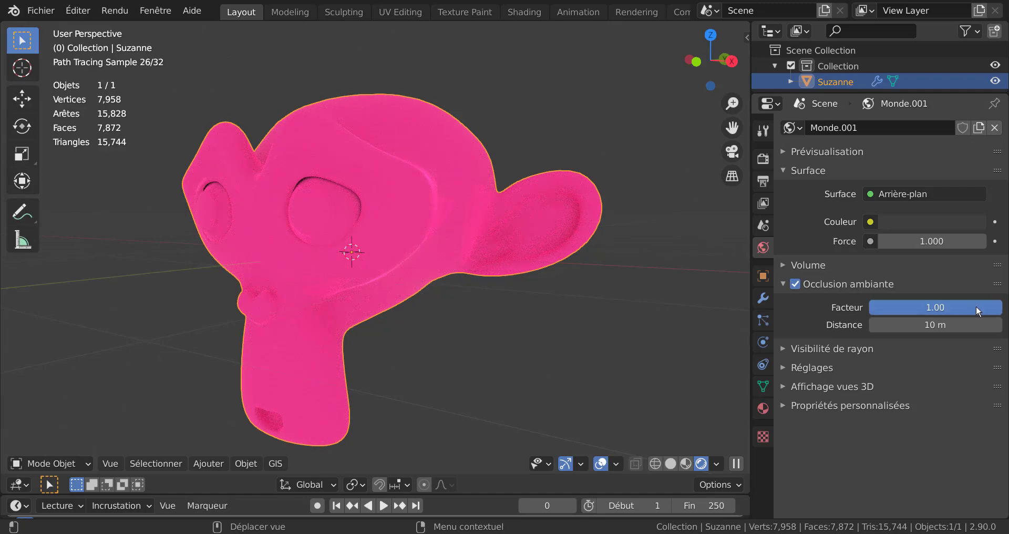
pyautogui.moveTo(976, 306); pyautogui.dragTo(919, 307)
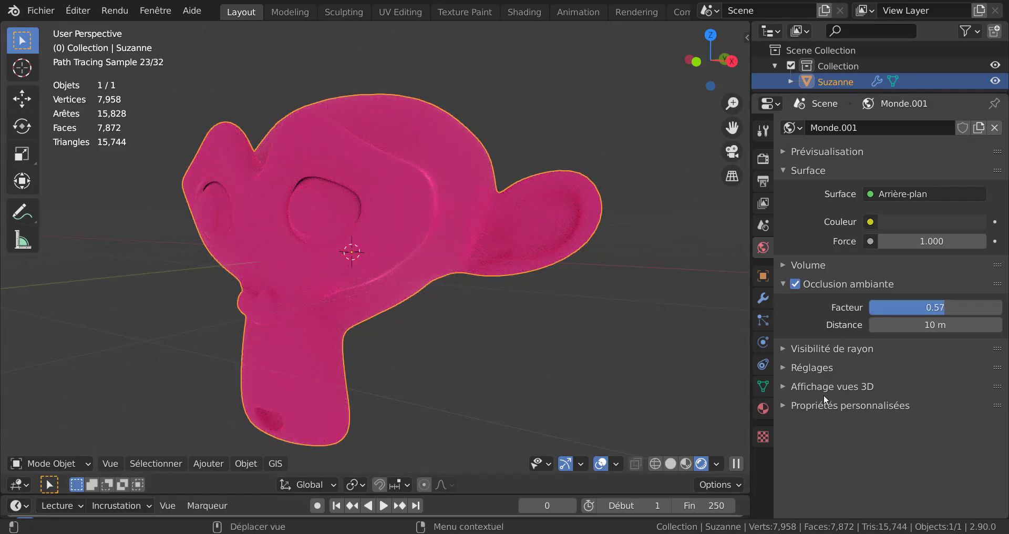
# Step: Make the world background invisible to the camera in its ray visibility settings
pyautogui.click(793, 348)
pyautogui.click(874, 372)
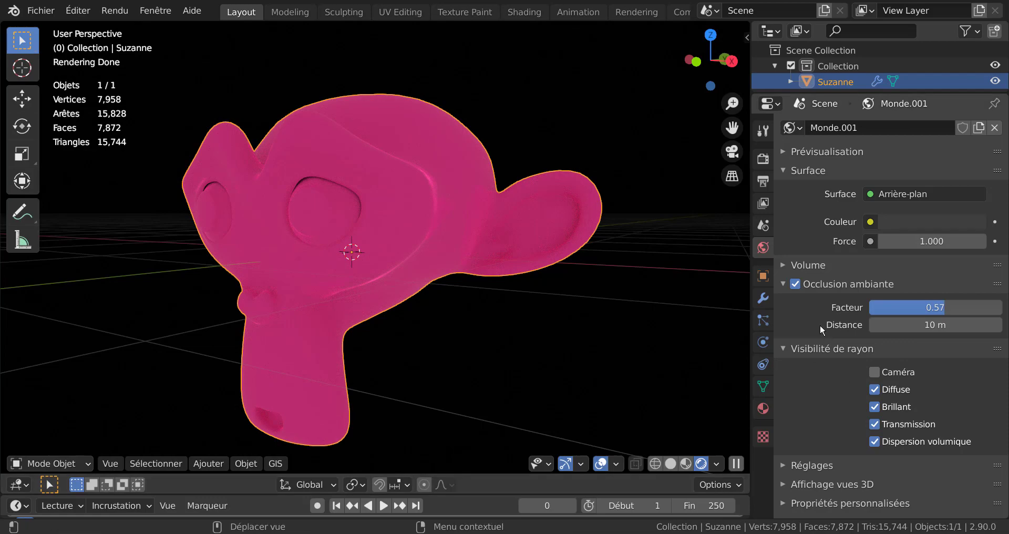
pyautogui.moveTo(498, 286)
pyautogui.mouseDown(button='middle')
pyautogui.moveTo(500, 296)
pyautogui.moveTo(572, 281)
pyautogui.moveTo(645, 310)
pyautogui.moveTo(475, 314)
pyautogui.moveTo(469, 342)
pyautogui.moveTo(466, 328)
pyautogui.mouseUp(button='middle')
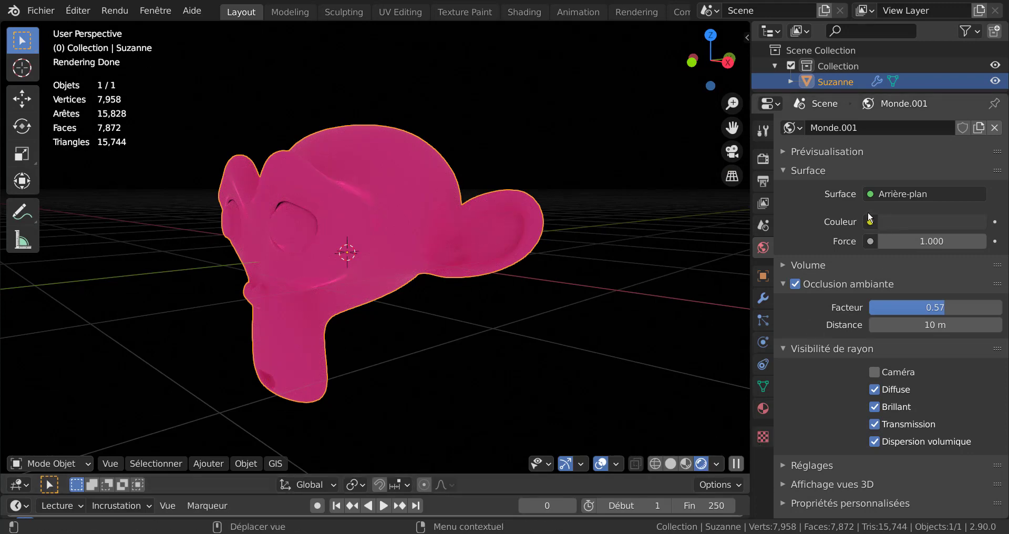
# Step: Brighten the world's background colour to near white and set its strength to 1.3
pyautogui.click(910, 221)
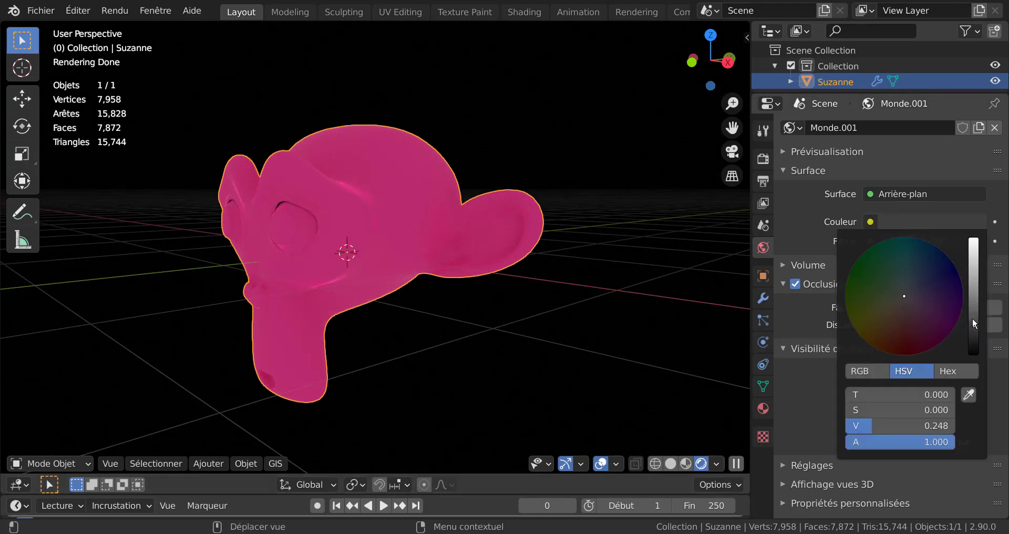
pyautogui.moveTo(972, 317); pyautogui.dragTo(974, 286)
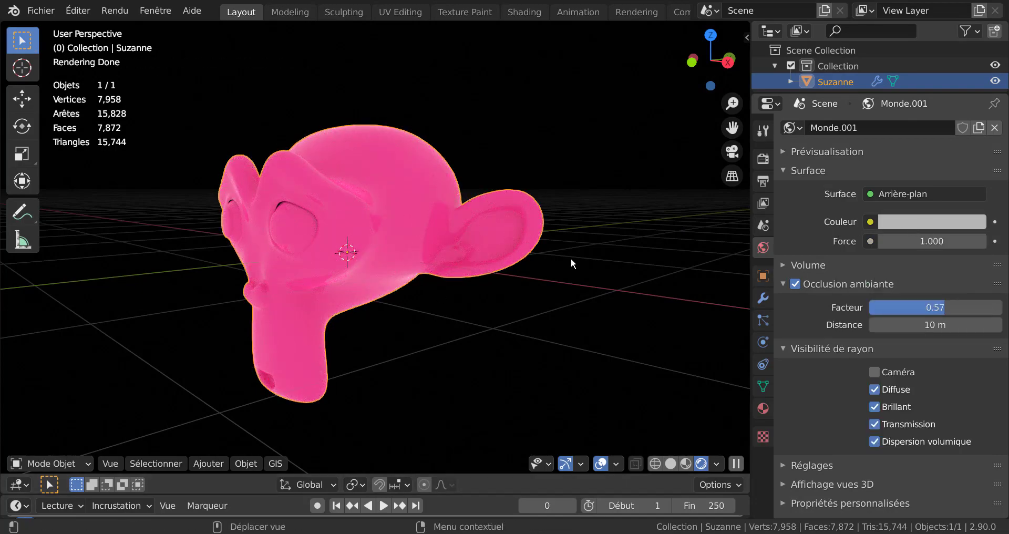
pyautogui.moveTo(310, 271); pyautogui.dragTo(369, 264, button='middle')
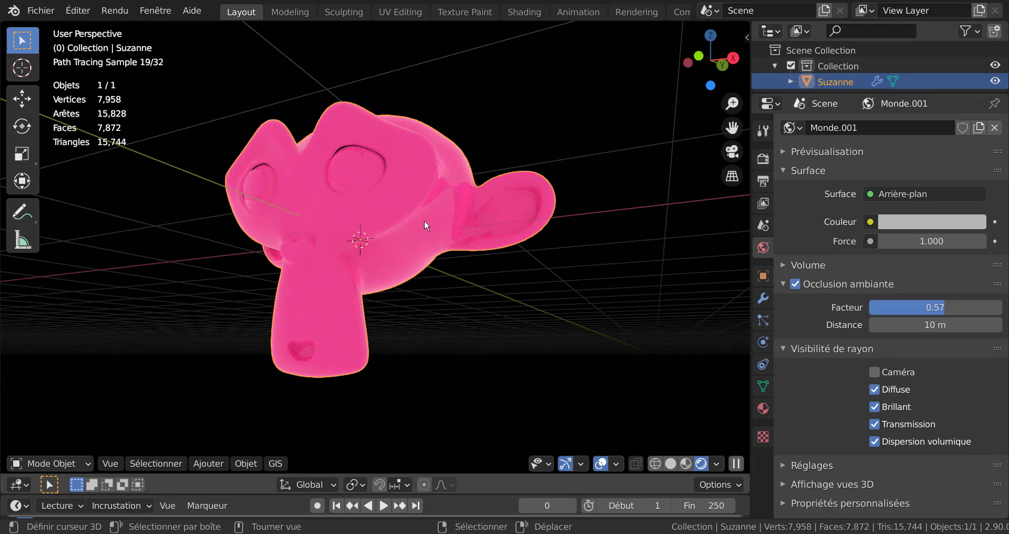
pyautogui.moveTo(424, 220)
pyautogui.mouseDown(button='middle')
pyautogui.moveTo(415, 358)
pyautogui.moveTo(568, 362)
pyautogui.mouseUp(button='middle')
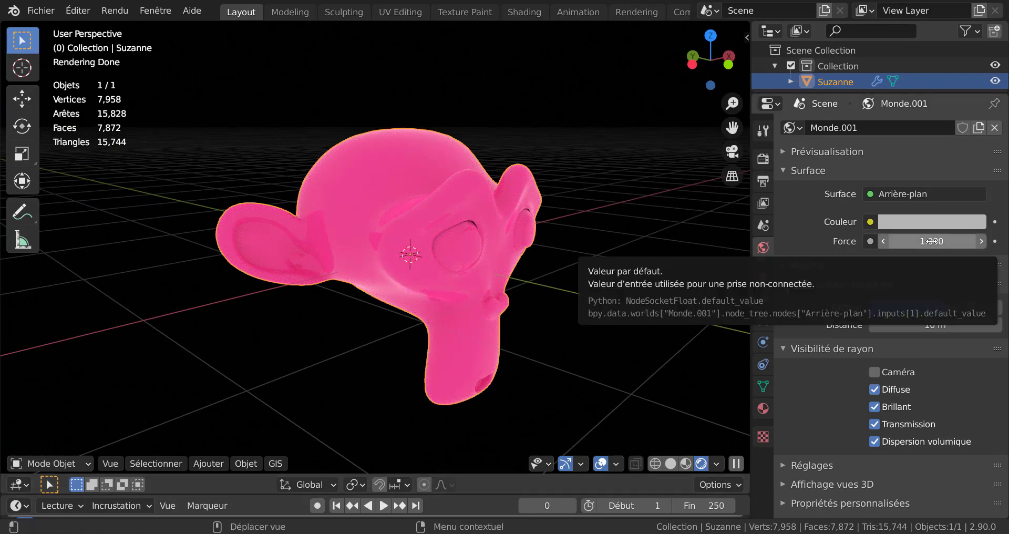
pyautogui.moveTo(931, 241)
pyautogui.mouseDown()
pyautogui.moveTo(973, 241)
pyautogui.moveTo(931, 240)
pyautogui.mouseUp()
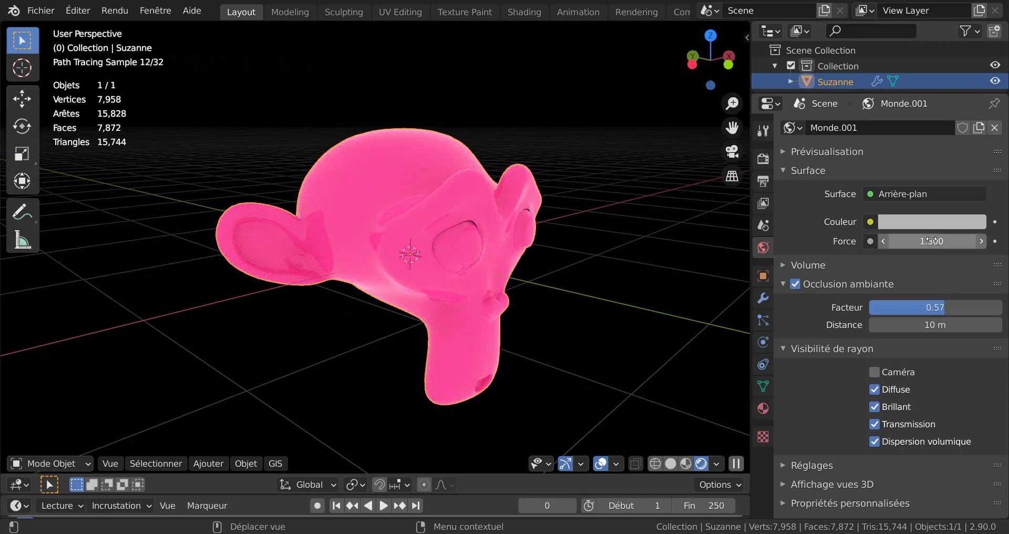
pyautogui.click(931, 223)
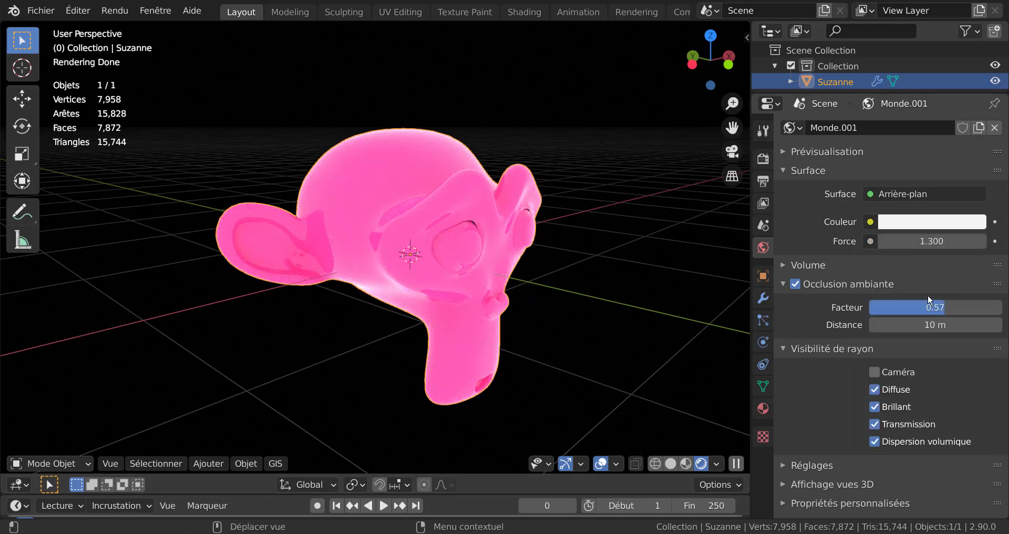
# Step: Lower the ambient occlusion factor to 0.15 and set the background strength to 0.7 after trying 1.5
pyautogui.moveTo(940, 311); pyautogui.dragTo(889, 308)
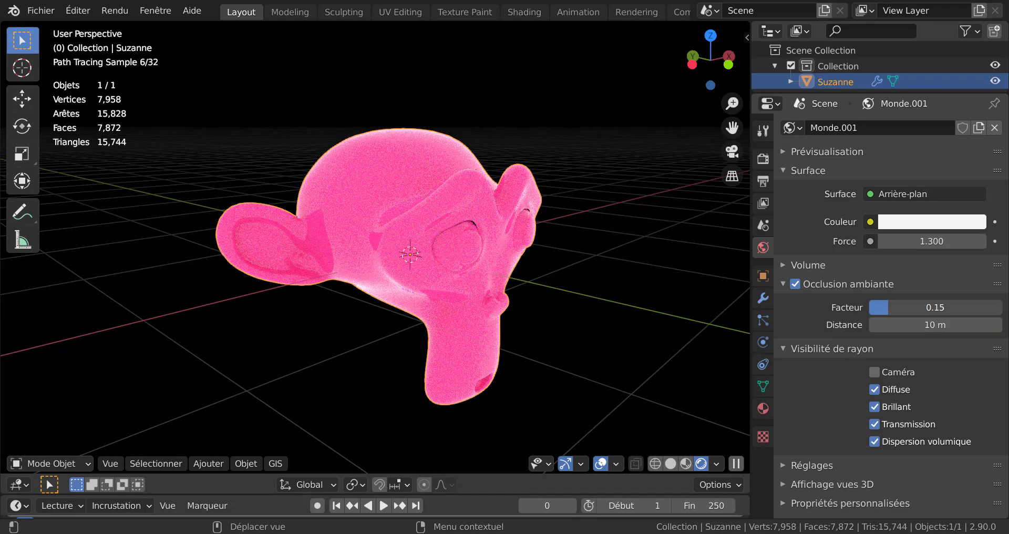
pyautogui.moveTo(926, 241)
pyautogui.mouseDown()
pyautogui.moveTo(895, 240)
pyautogui.moveTo(935, 241)
pyautogui.mouseUp()
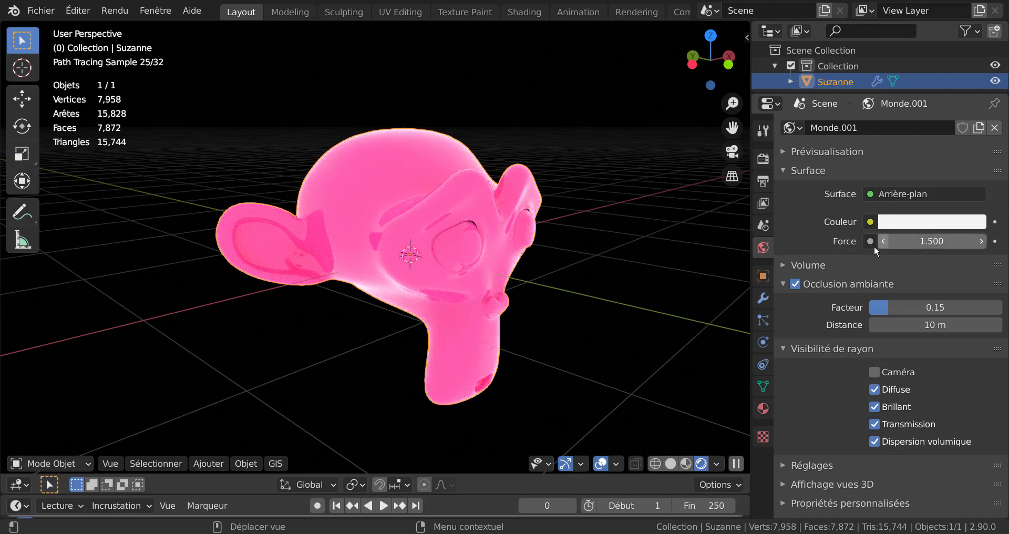
pyautogui.click(870, 241)
pyautogui.press('Escape')
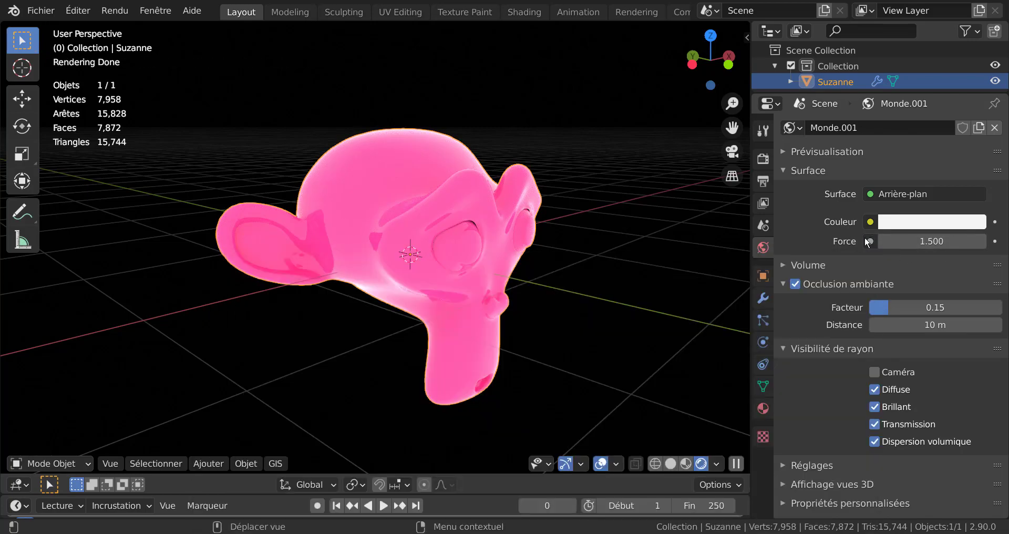
pyautogui.moveTo(894, 241); pyautogui.dragTo(851, 241)
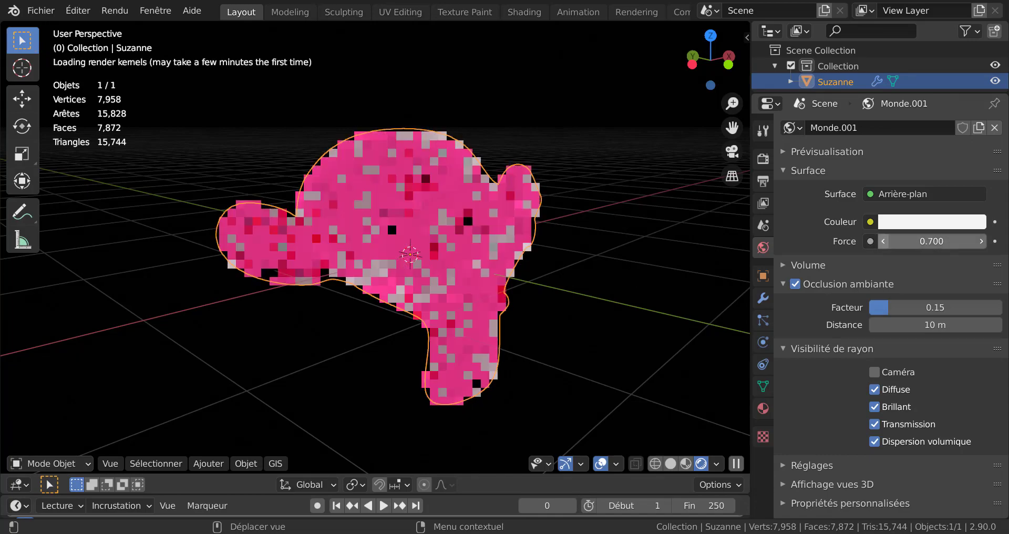
# Step: Raise the world's background strength to 1.000 and view the monkey head from its other side
pyautogui.click(981, 242)
pyautogui.click(981, 241)
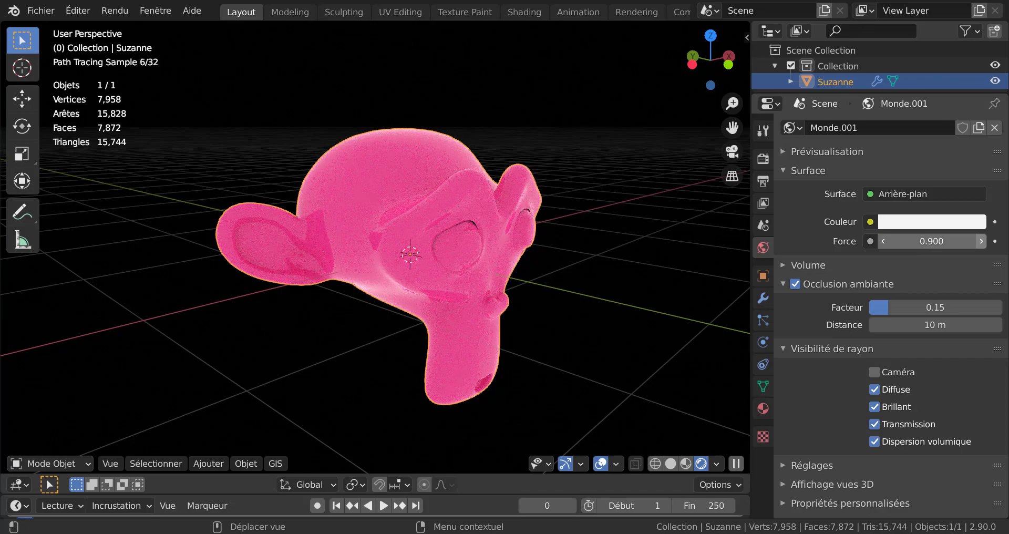
pyautogui.click(981, 242)
pyautogui.moveTo(639, 358); pyautogui.dragTo(484, 347, button='middle')
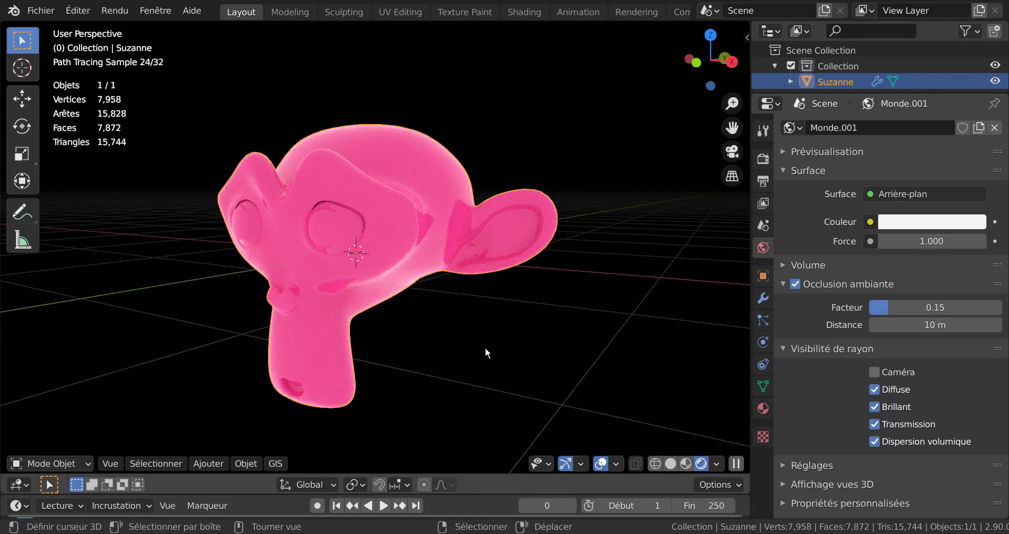
pyautogui.scroll(1, 485, 347)
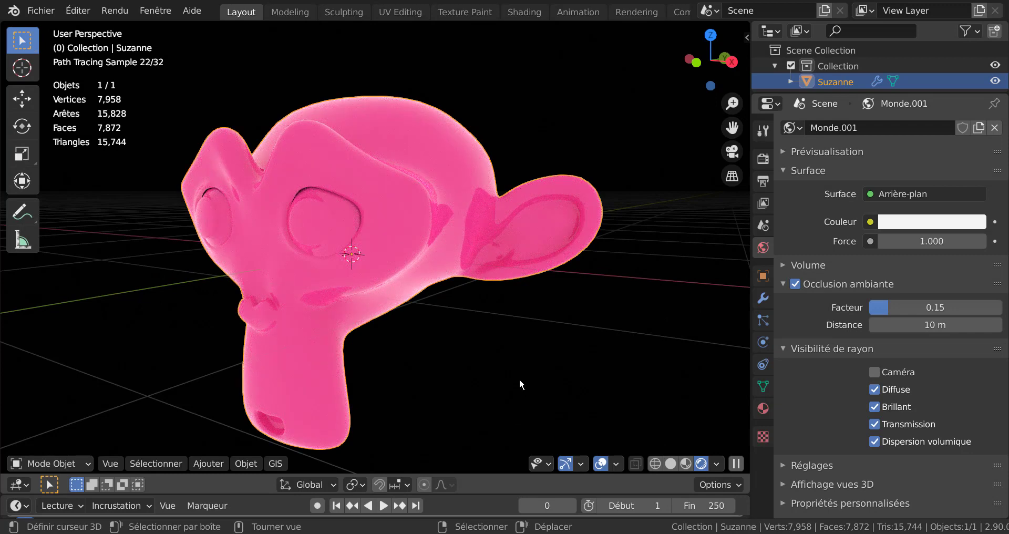
# Step: Try a saturated blue and a bright green as the world's background colour, and undo back to near white
pyautogui.click(917, 224)
pyautogui.click(918, 248)
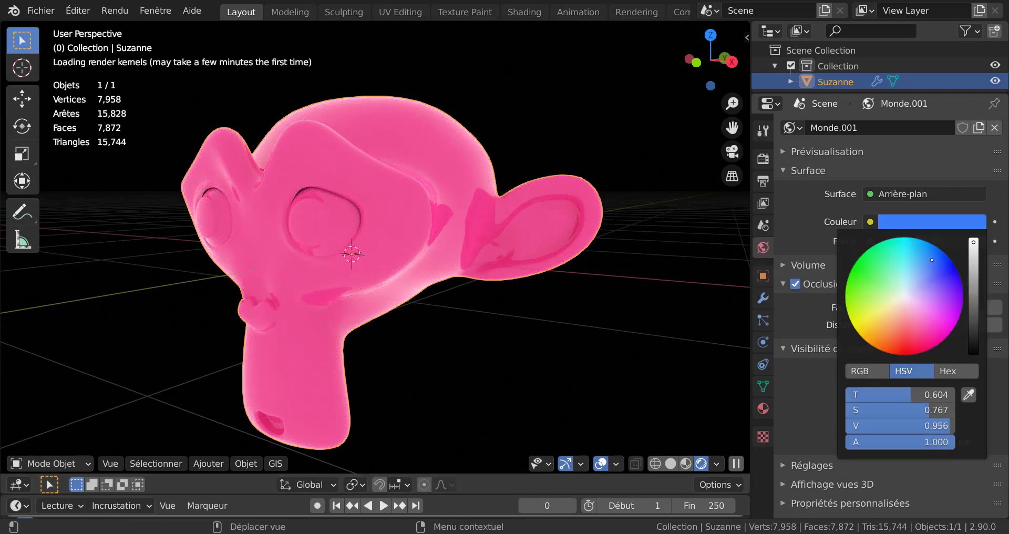
pyautogui.click(913, 225)
pyautogui.click(875, 267)
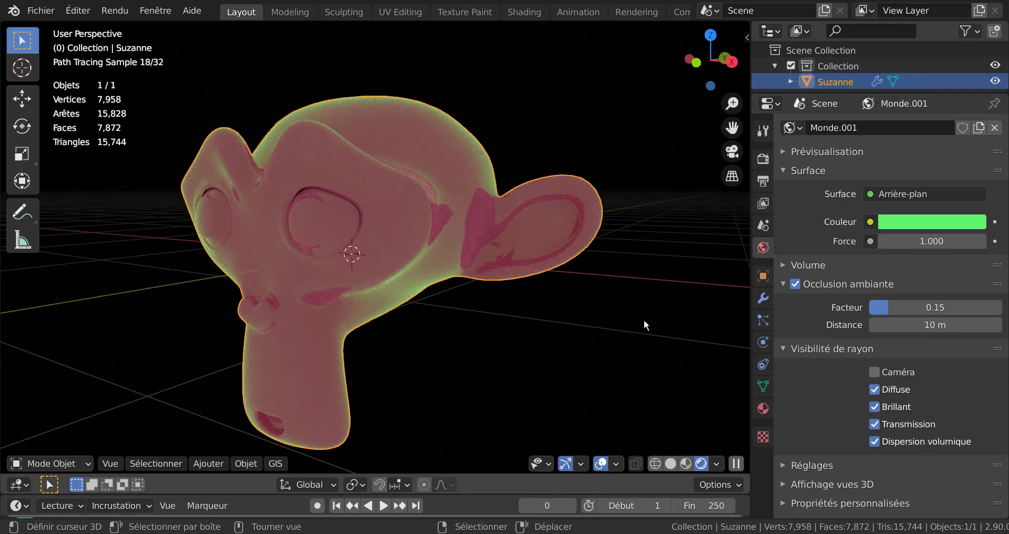
pyautogui.hotkey('ctrl', 'z')
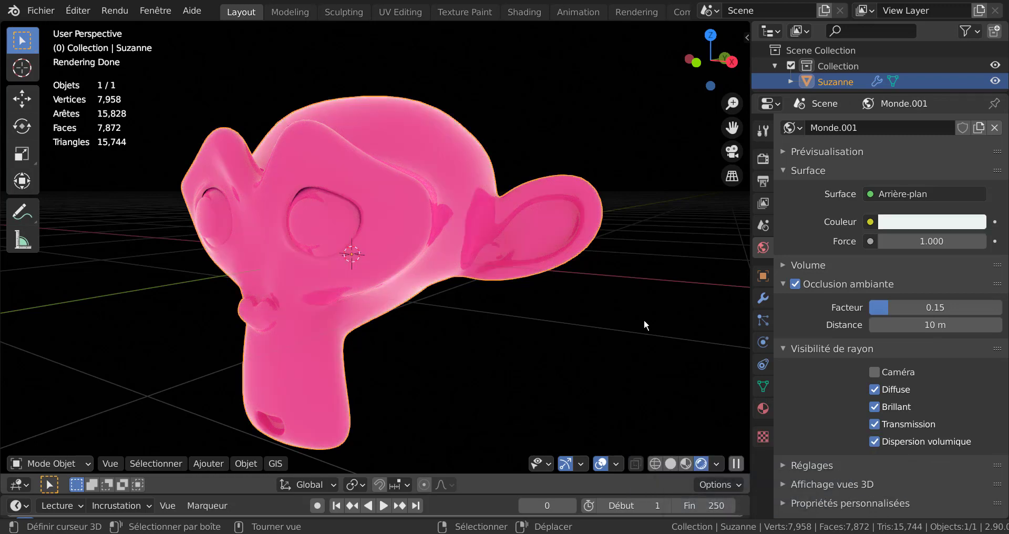
# Step: Deselect the monkey head and widen the 3D viewport at the expense of the properties area
pyautogui.click(647, 315)
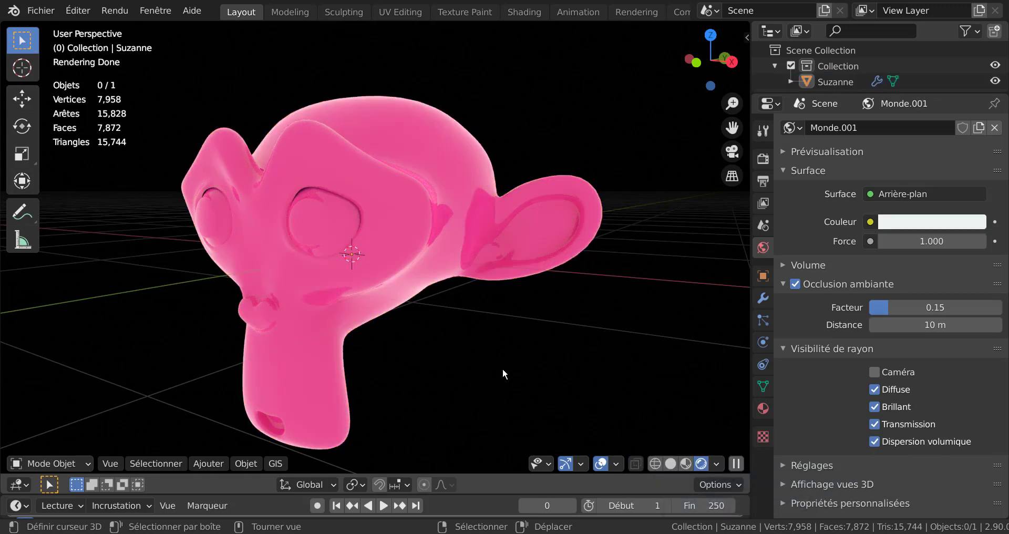
pyautogui.moveTo(561, 384)
pyautogui.mouseDown(button='middle')
pyautogui.moveTo(604, 351)
pyautogui.moveTo(701, 360)
pyautogui.moveTo(536, 370)
pyautogui.moveTo(736, 299)
pyautogui.mouseUp(button='middle')
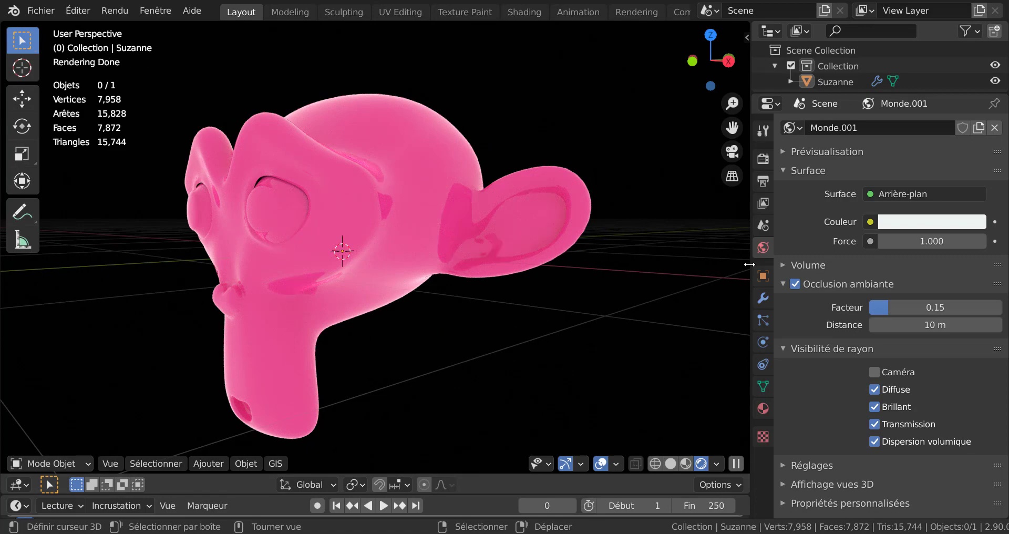
pyautogui.moveTo(750, 265); pyautogui.dragTo(914, 249)
pyautogui.scroll(-1, 677, 303)
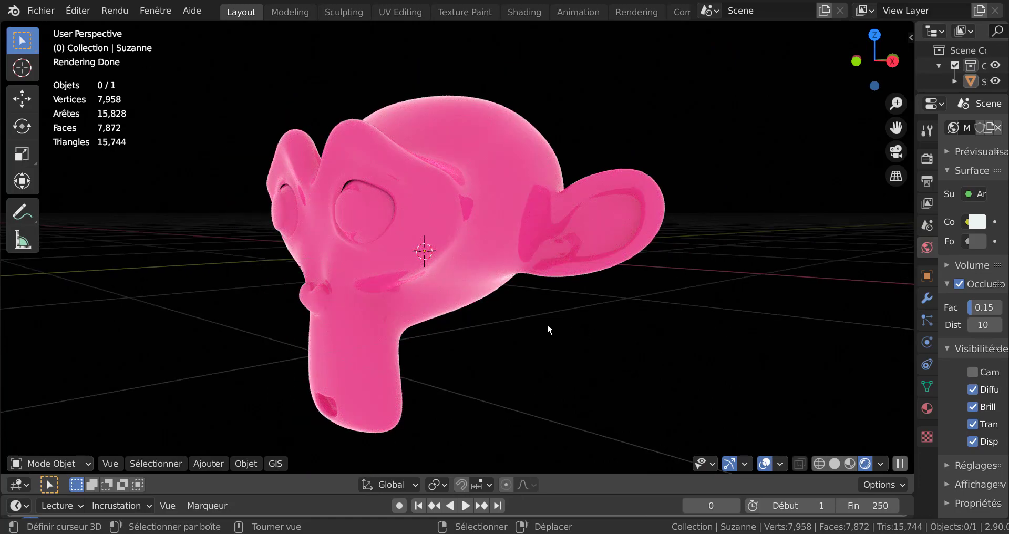
# Step: Examine the world lighting and glossy reflections on the monkey head from both sides, close up and farther away
pyautogui.moveTo(547, 324); pyautogui.dragTo(774, 349, button='middle')
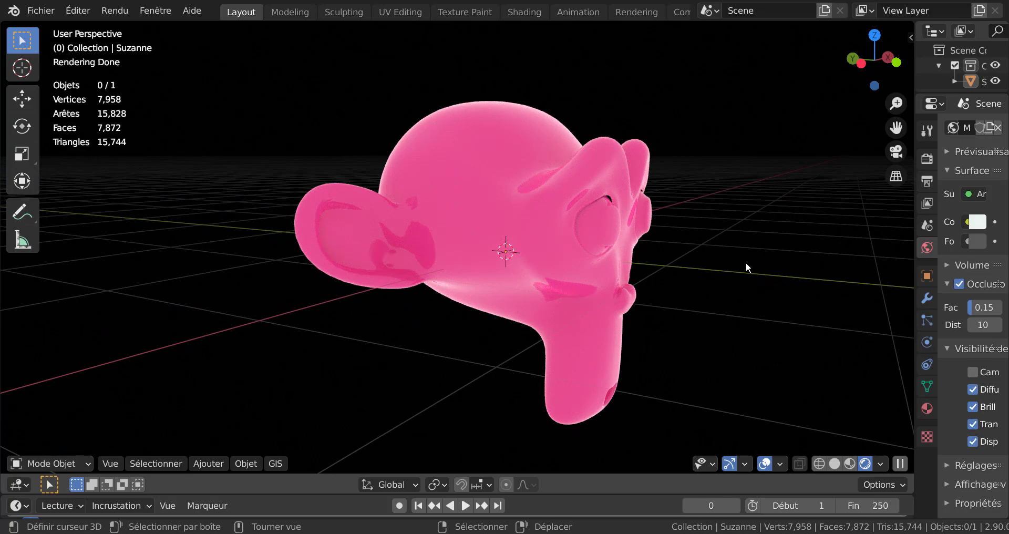
pyautogui.moveTo(770, 317); pyautogui.dragTo(582, 320, button='middle')
pyautogui.scroll(2, 563, 314)
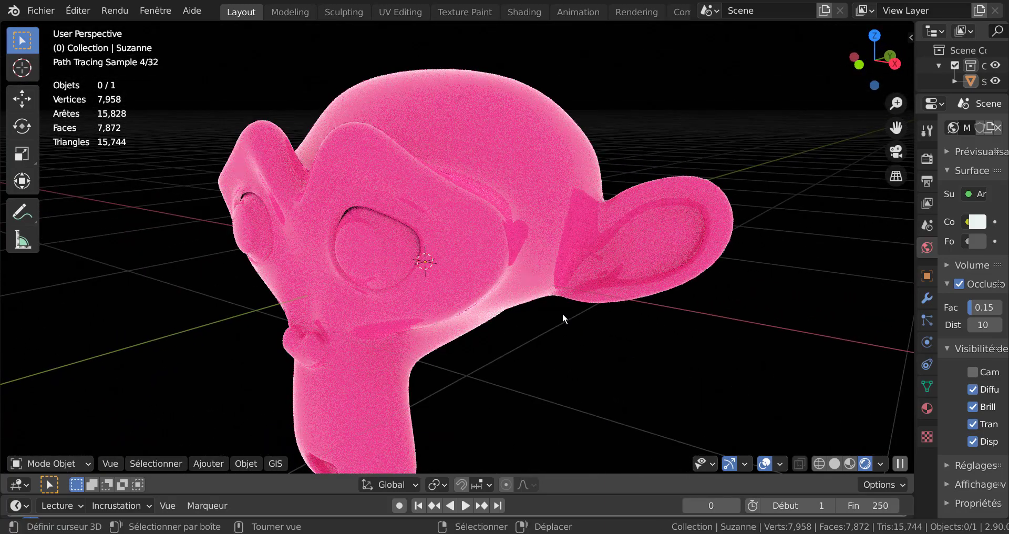
pyautogui.scroll(-1, 560, 336)
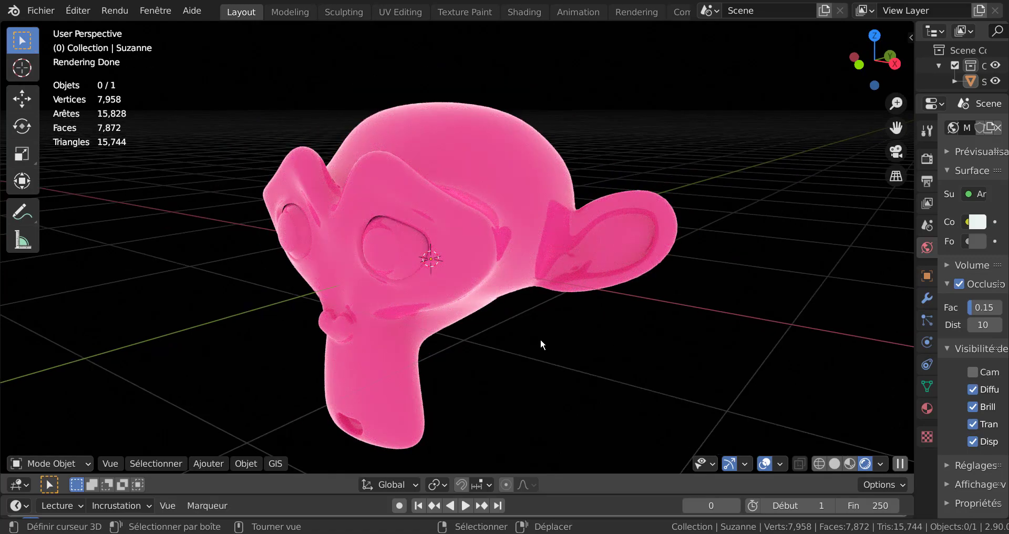
pyautogui.moveTo(531, 354); pyautogui.dragTo(506, 339, button='middle')
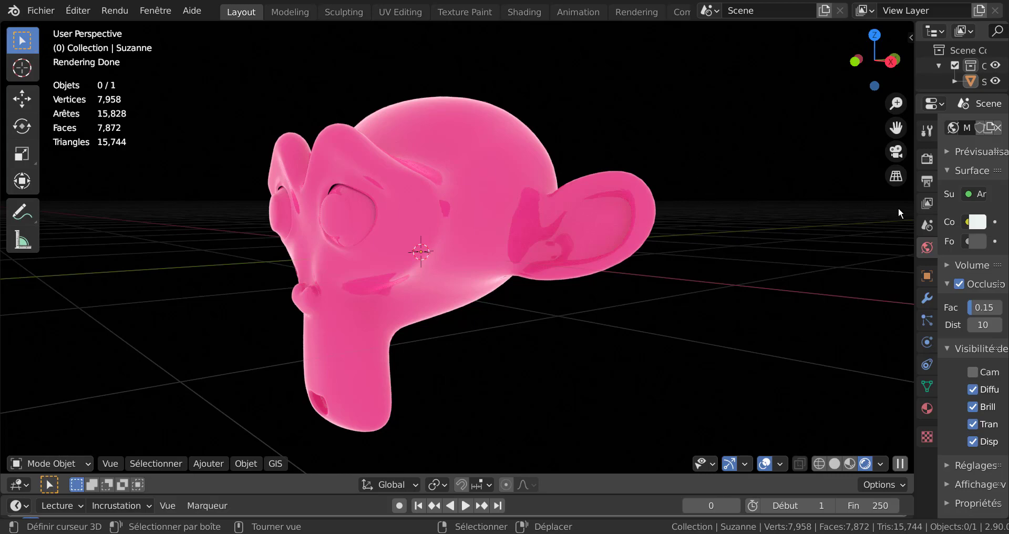
pyautogui.moveTo(915, 213); pyautogui.dragTo(811, 205)
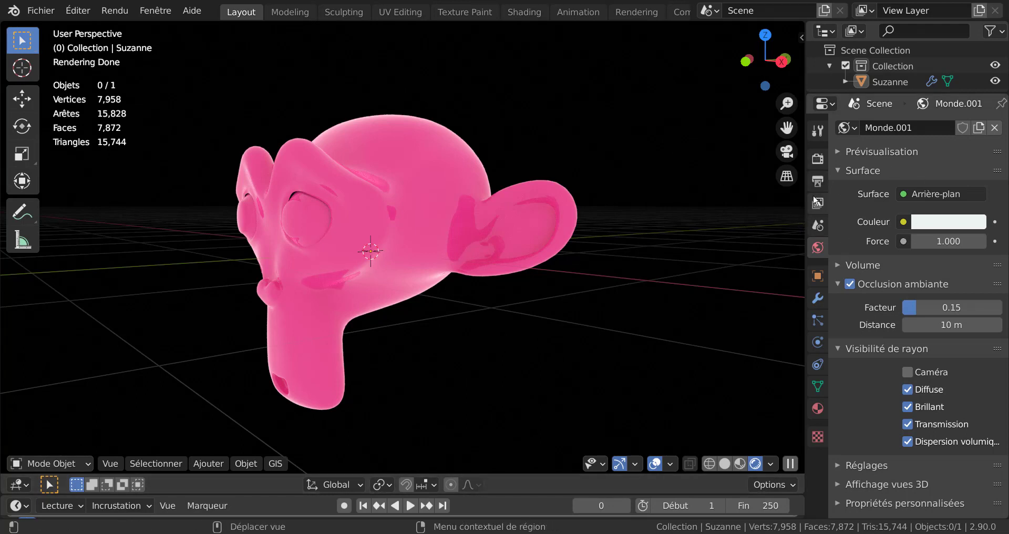
pyautogui.moveTo(806, 192); pyautogui.dragTo(932, 192)
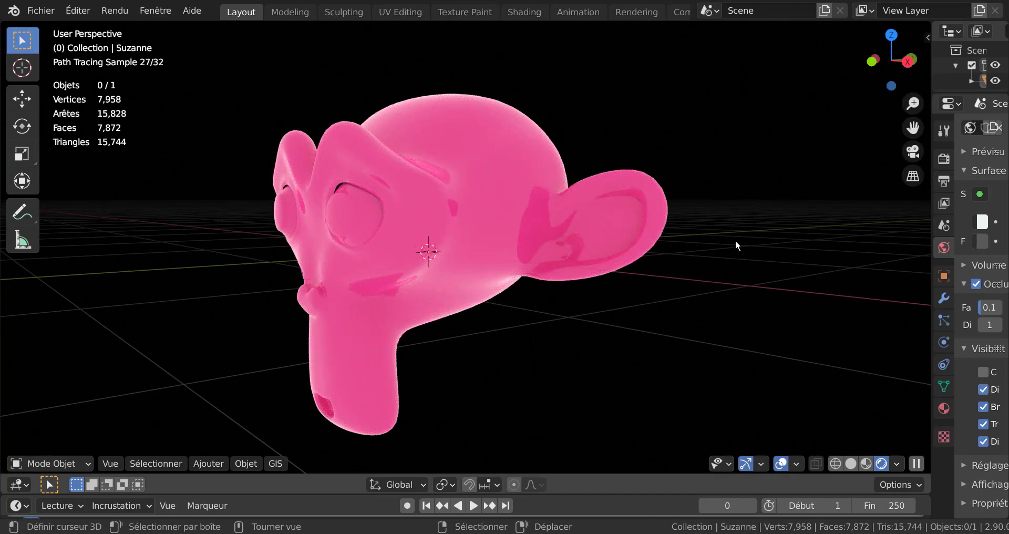
pyautogui.scroll(-1, 736, 240)
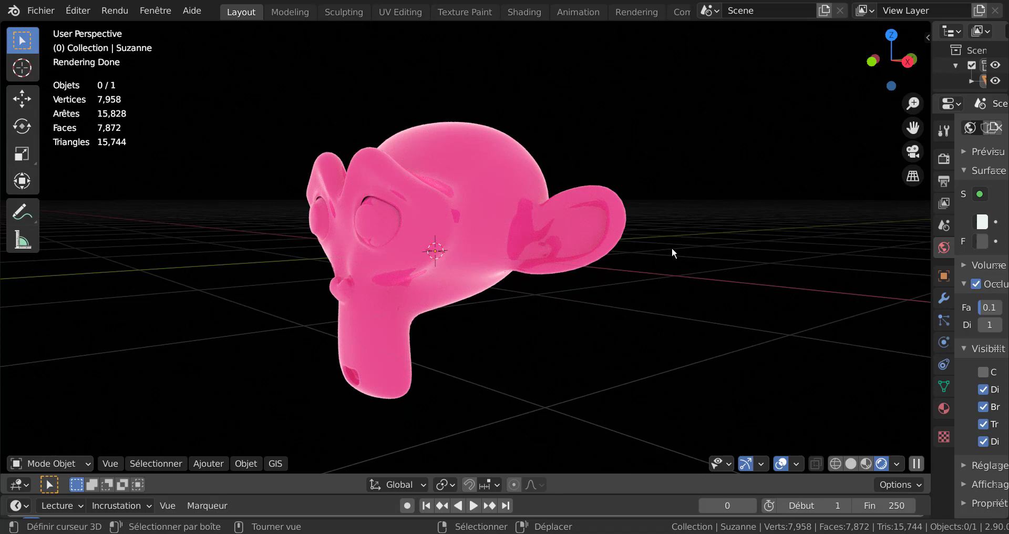
pyautogui.scroll(1, 673, 260)
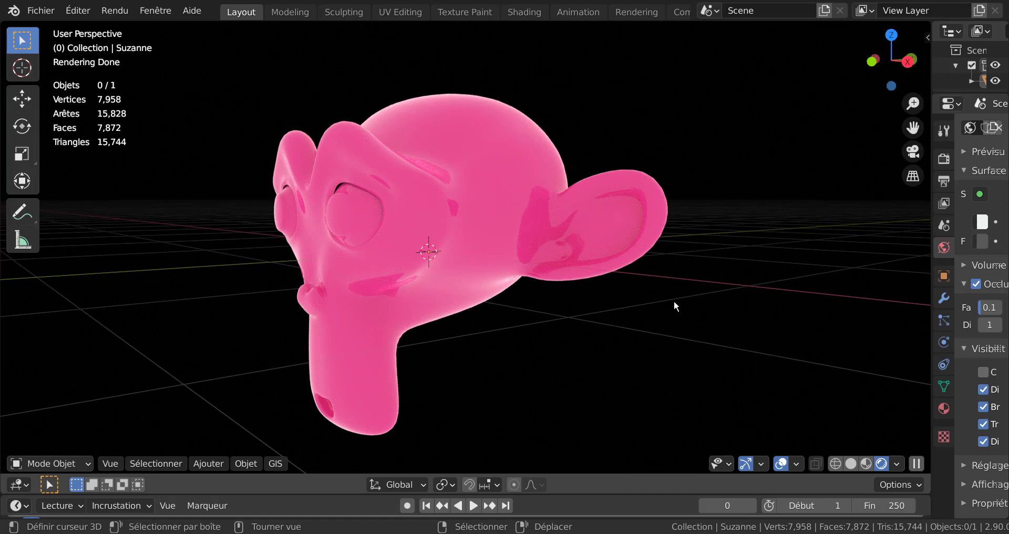
pyautogui.moveTo(678, 298)
pyautogui.mouseDown(button='middle')
pyautogui.moveTo(786, 263)
pyautogui.moveTo(849, 264)
pyautogui.moveTo(686, 299)
pyautogui.moveTo(726, 315)
pyautogui.moveTo(725, 326)
pyautogui.mouseUp(button='middle')
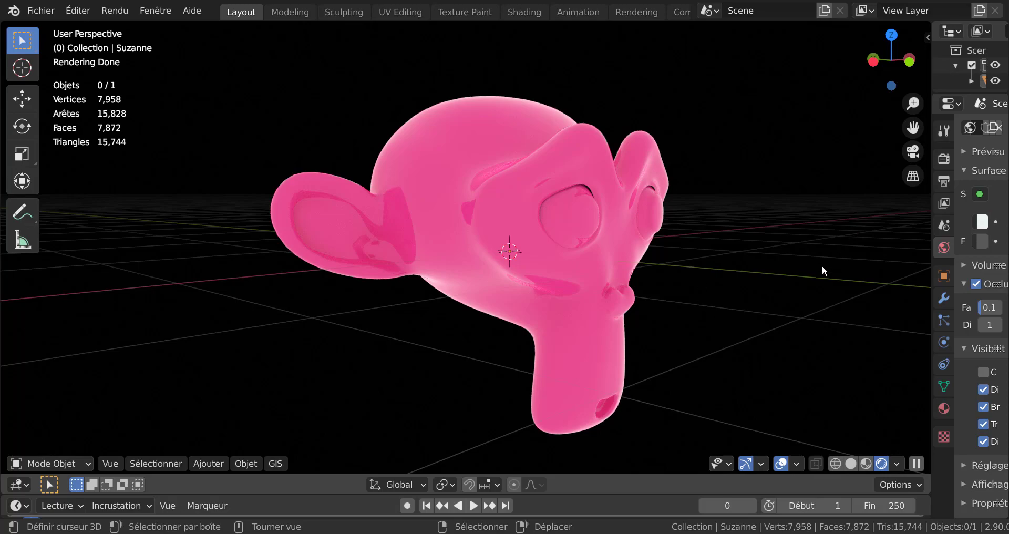
pyautogui.moveTo(822, 266)
pyautogui.mouseDown(button='middle')
pyautogui.moveTo(604, 270)
pyautogui.moveTo(629, 270)
pyautogui.mouseUp(button='middle')
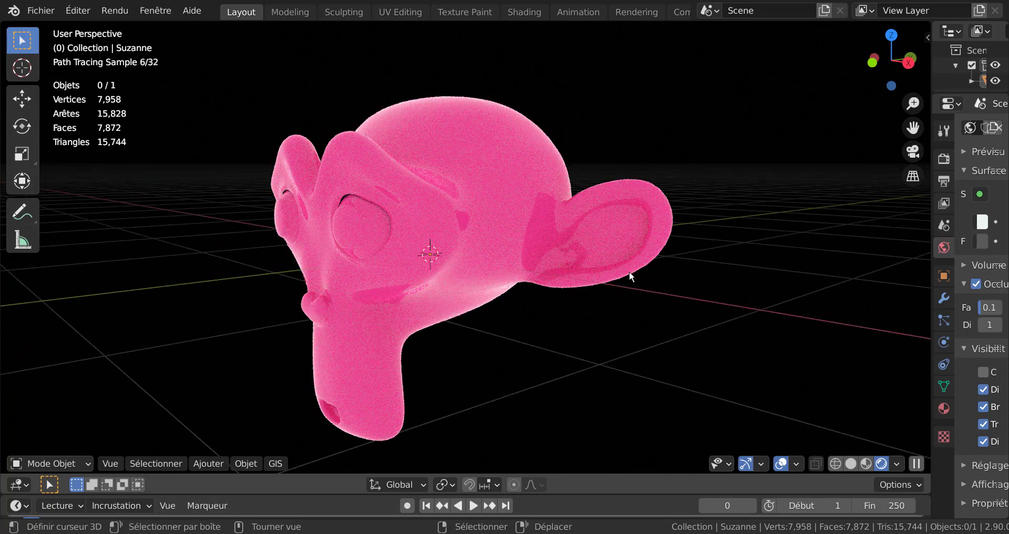
pyautogui.scroll(1, 605, 281)
pyautogui.scroll(-2, 606, 281)
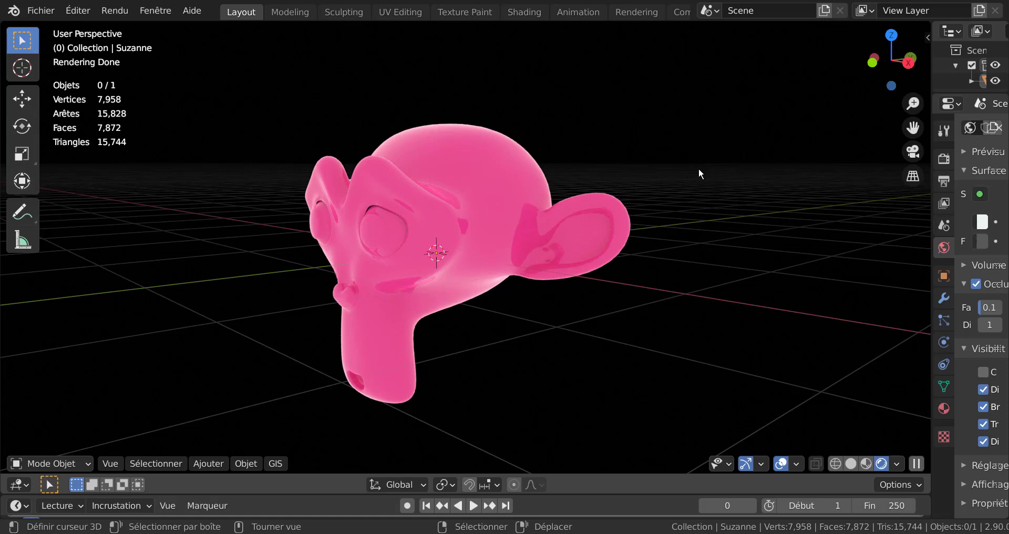
pyautogui.moveTo(676, 229)
pyautogui.mouseDown(button='middle')
pyautogui.moveTo(718, 229)
pyautogui.moveTo(655, 238)
pyautogui.mouseUp(button='middle')
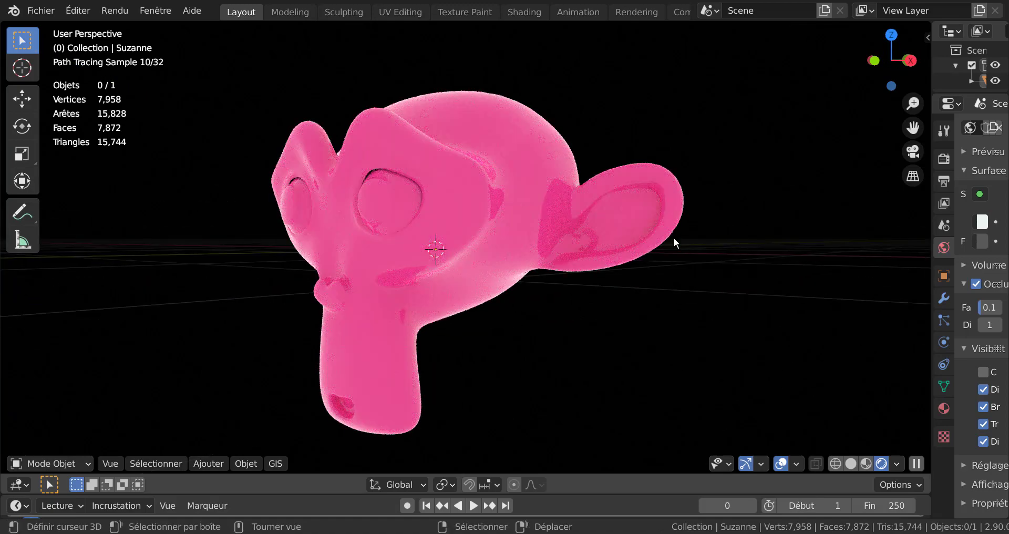